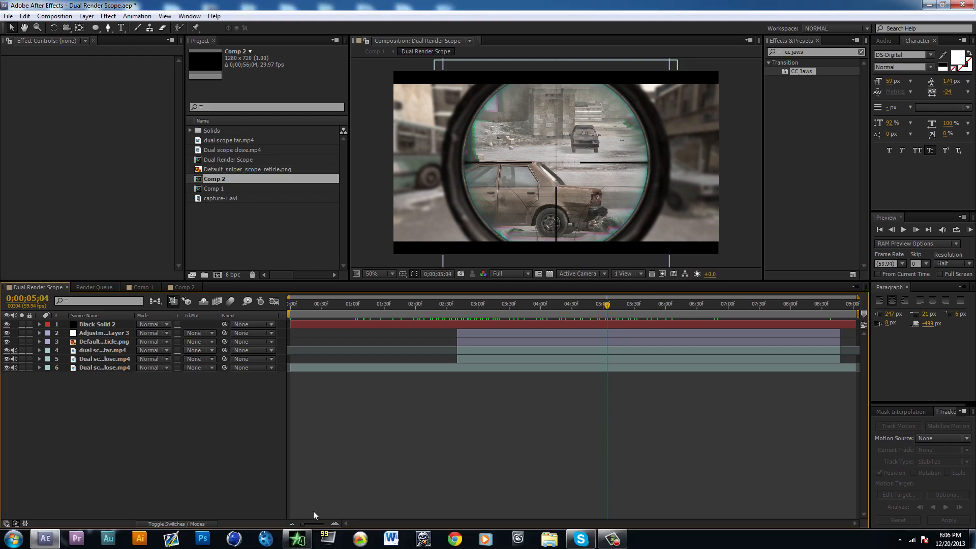
Switch to Call of Duty 4 and run the console command /devmap mp_crash;disconnect
left_click(297, 538)
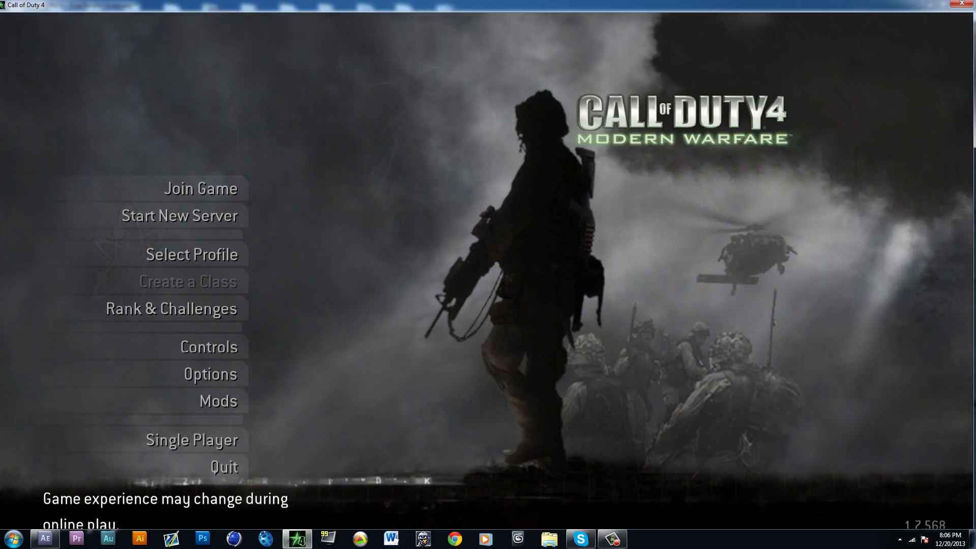
key("grave")
type("/")
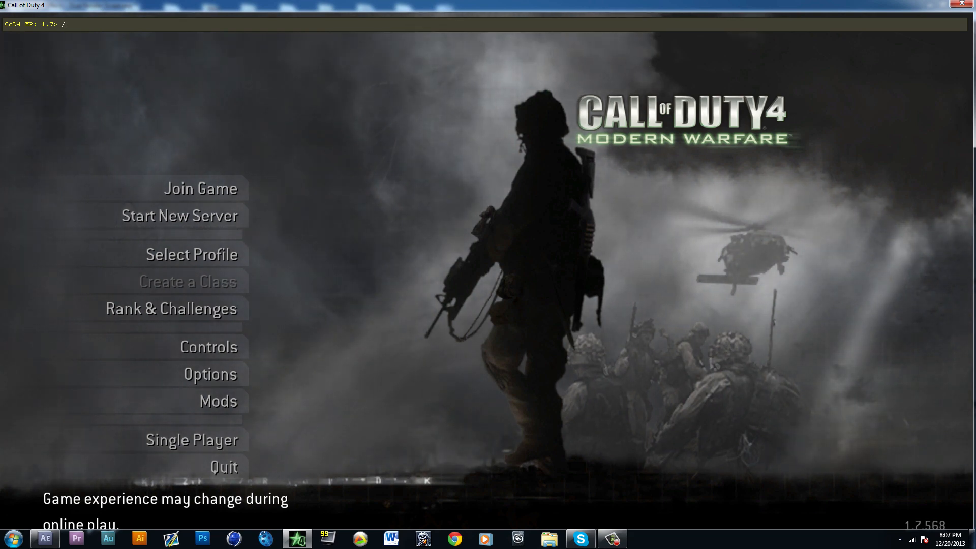
type("devmap mp")
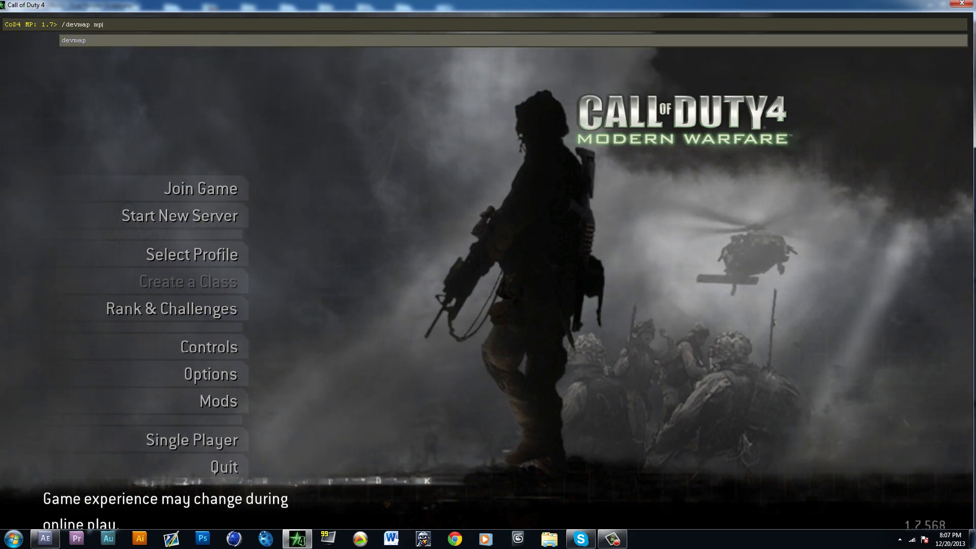
type("_crash")
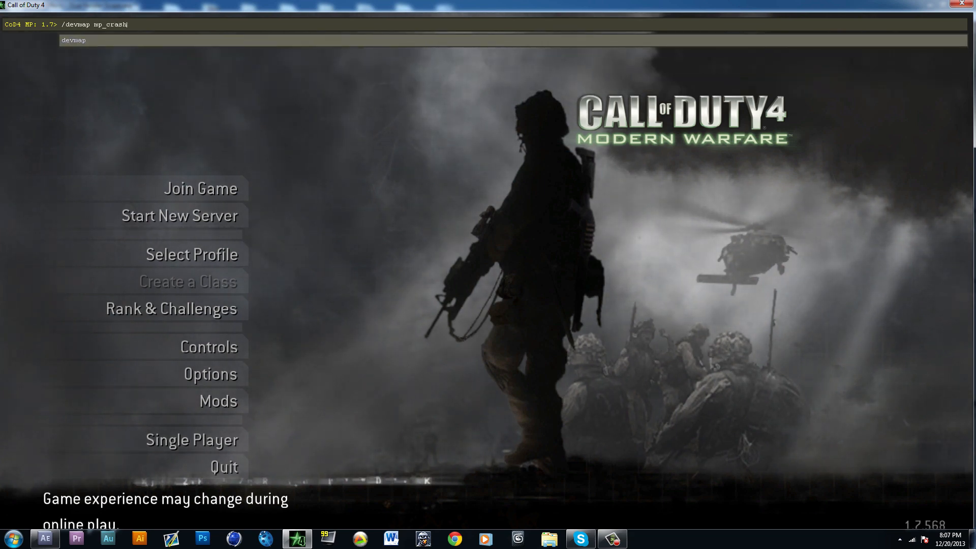
type(";d")
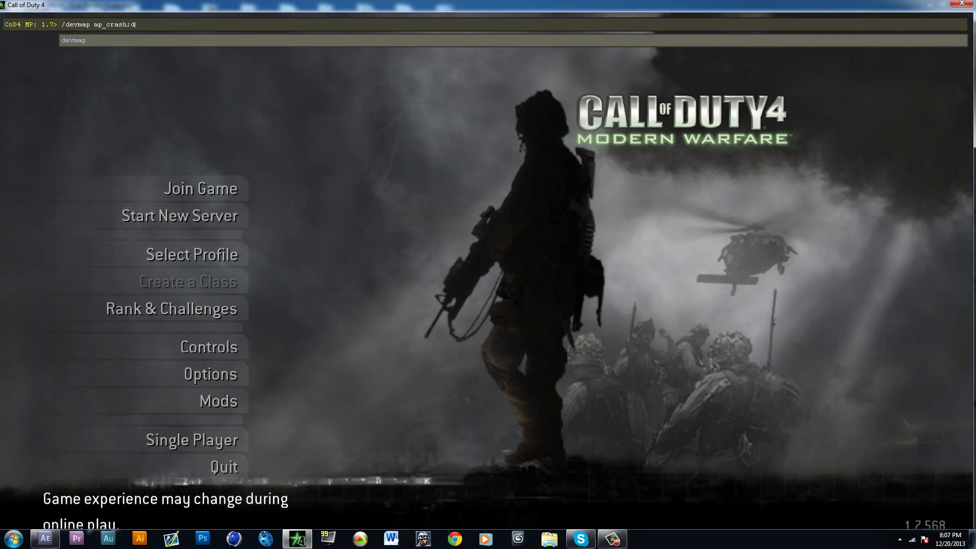
type("is")
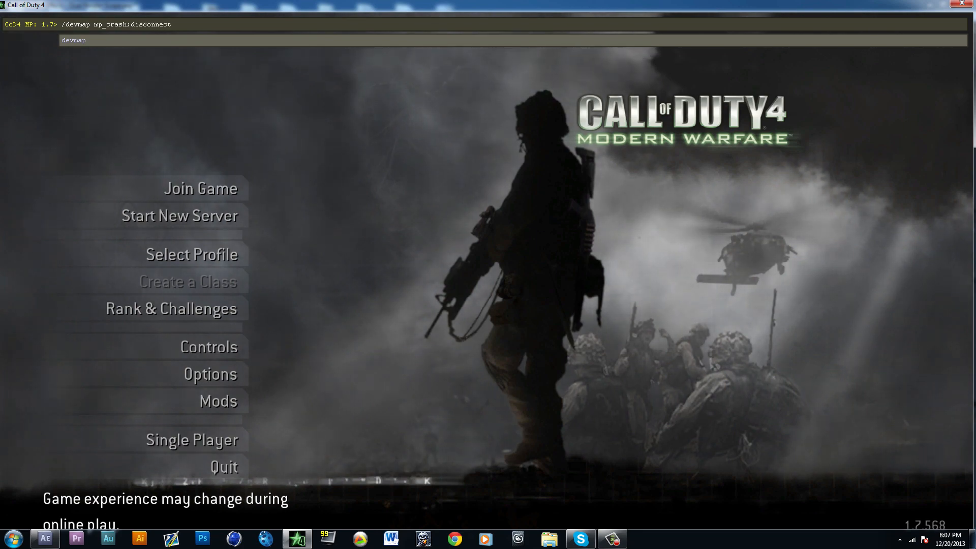
type("connect")
key("Return")
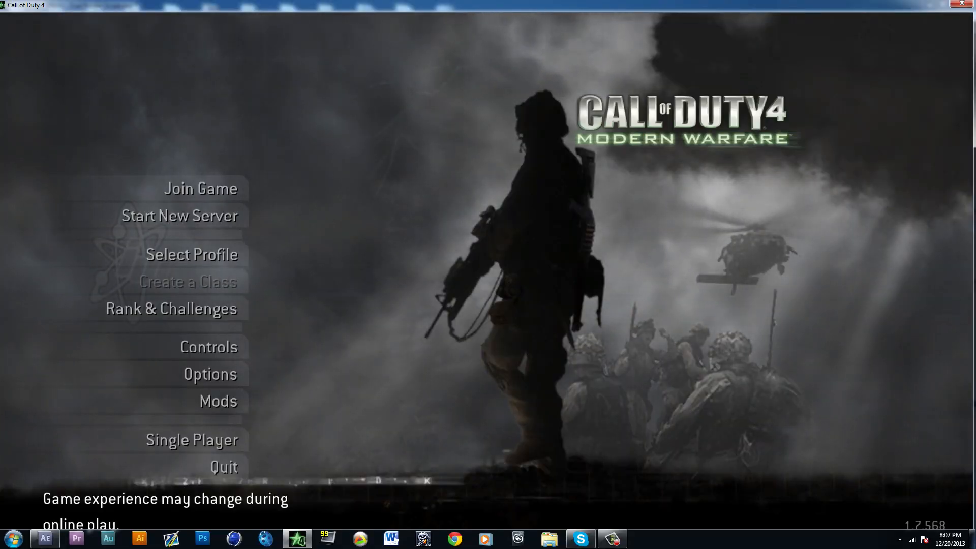
Turn off the 2D screen elements with the console command /cg_draw2d 0
key("grave")
type("/")
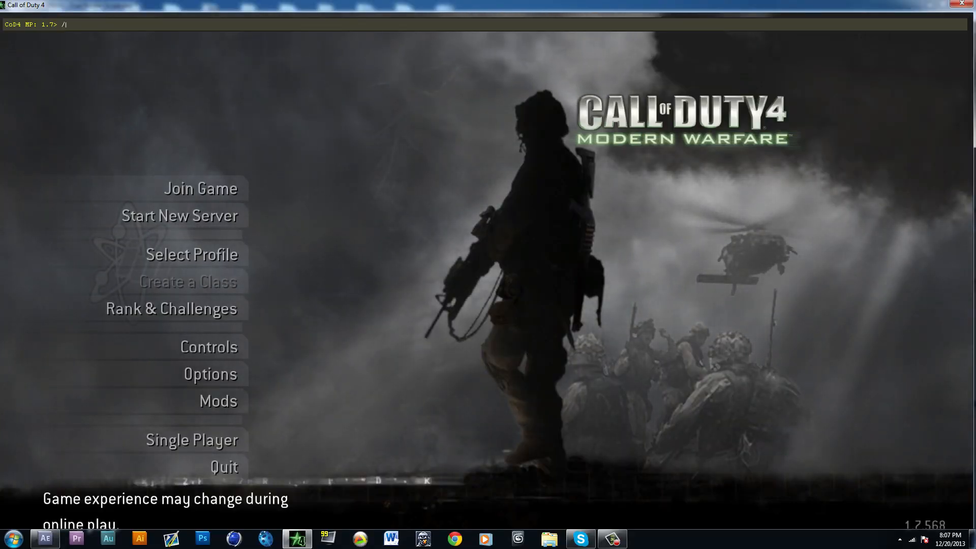
type("cg_draw2d 0")
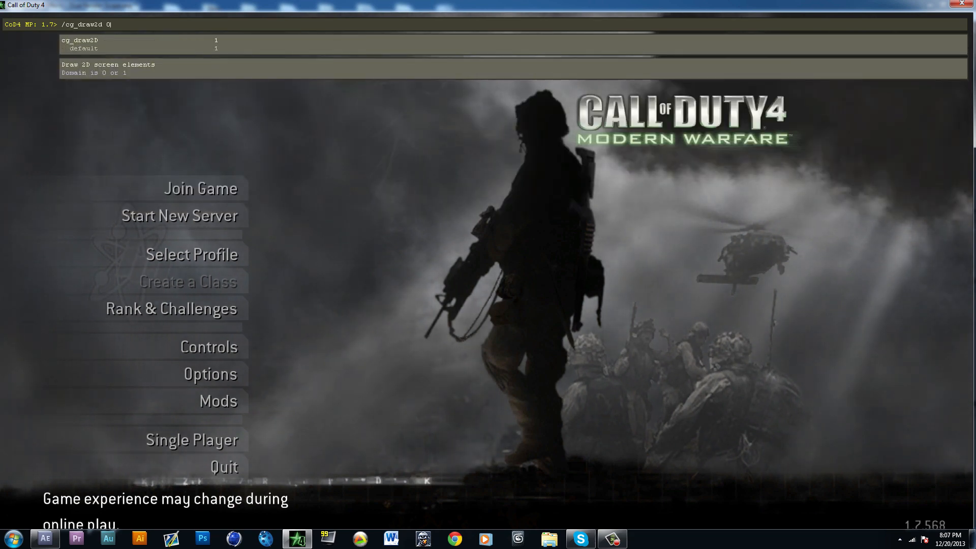
key("Return")
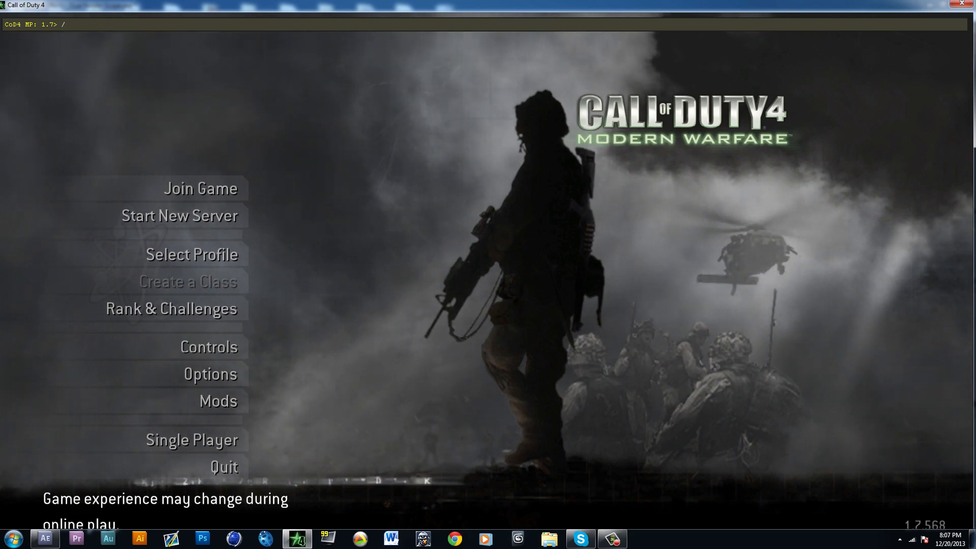
Play back the recorded demo szzz from the console to view the close shot with the gun
type("demo ")
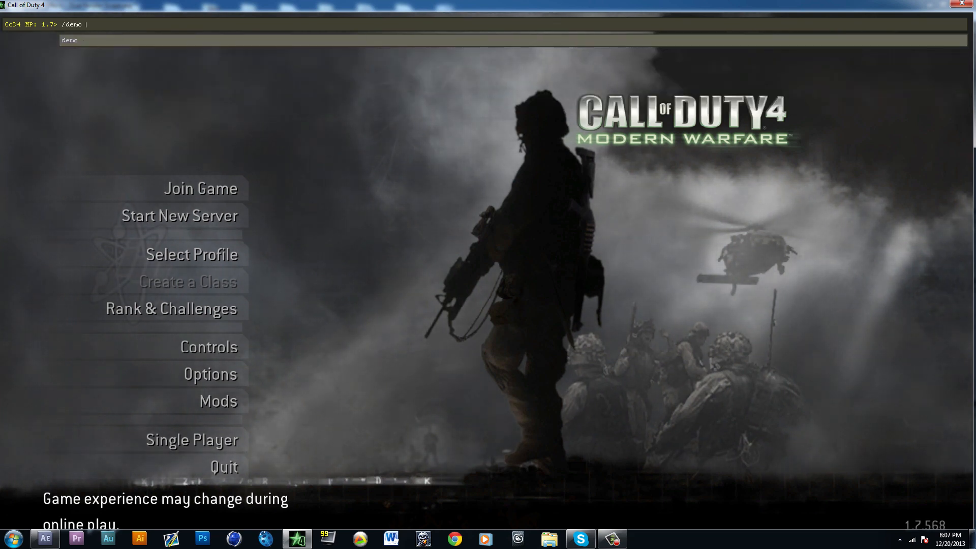
type("zzzz")
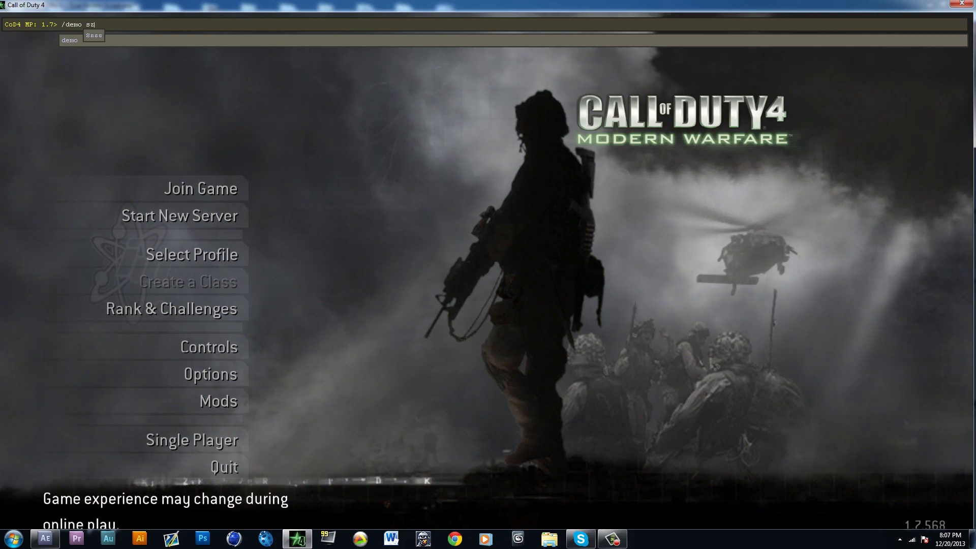
key("Return")
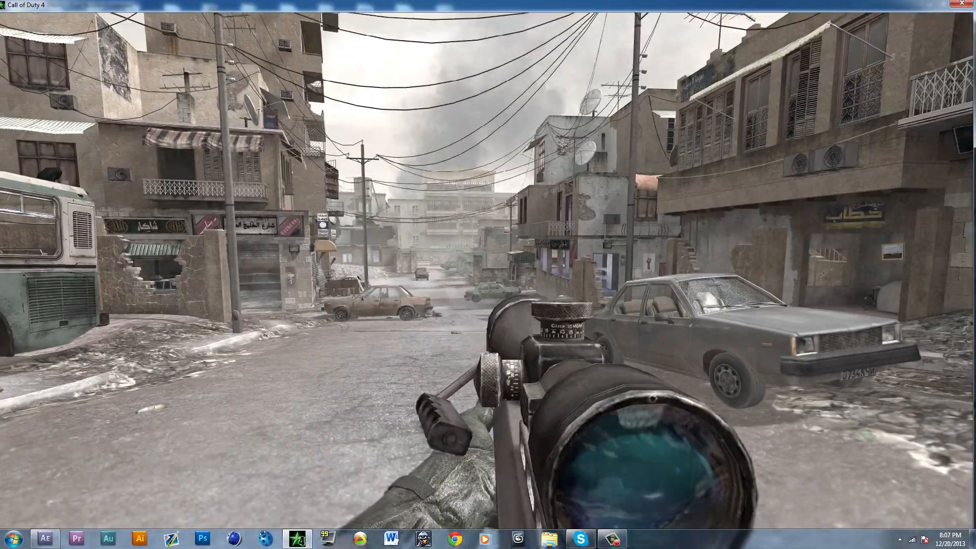
Set the minimum field of view to 65 with the console command /cg_fovmin 65
key("grave")
type("/cg")
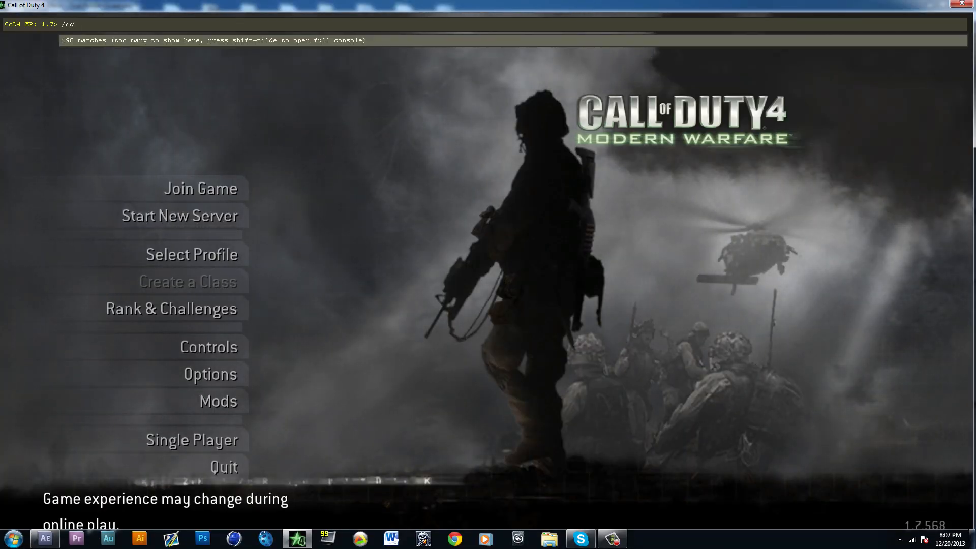
type("_fovmin ")
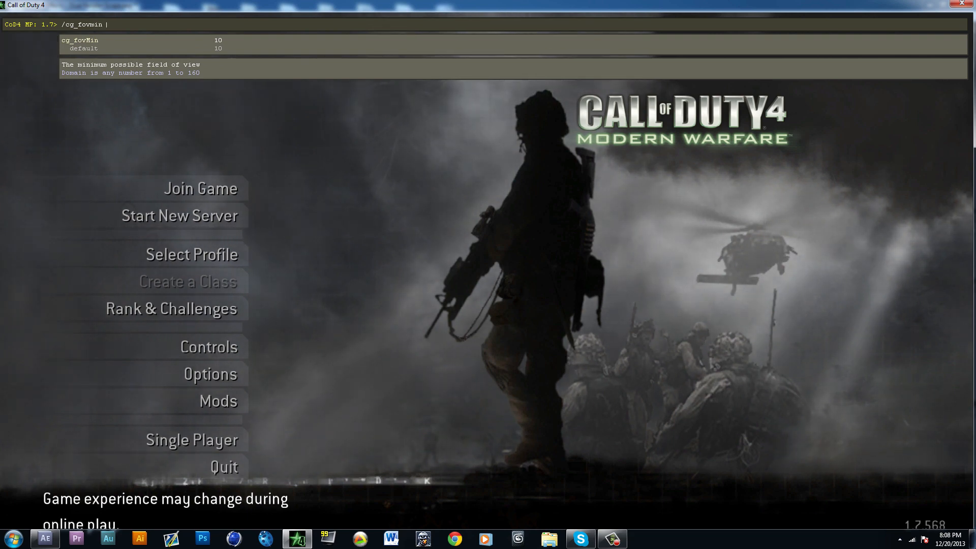
type("6")
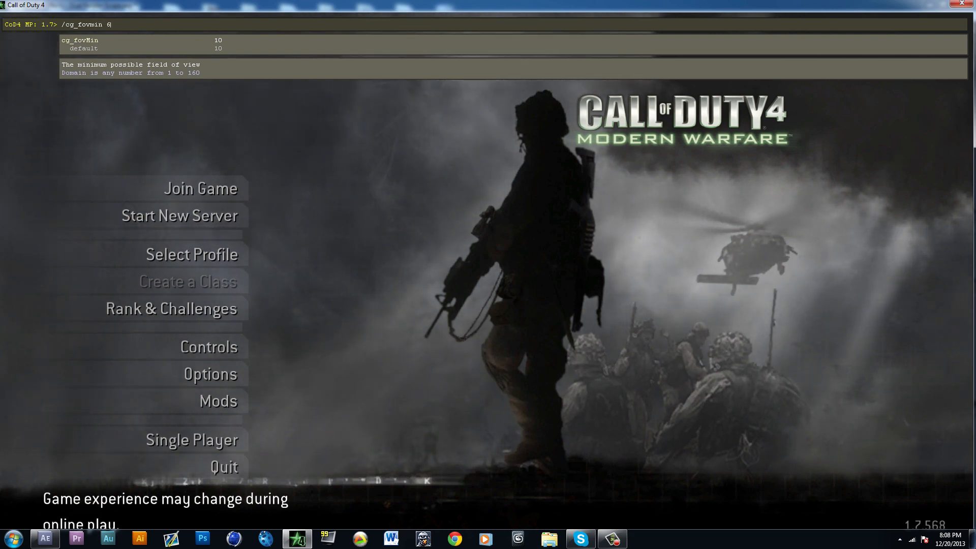
key("BackSpace")
key("BackSpace")
key("BackSpace")
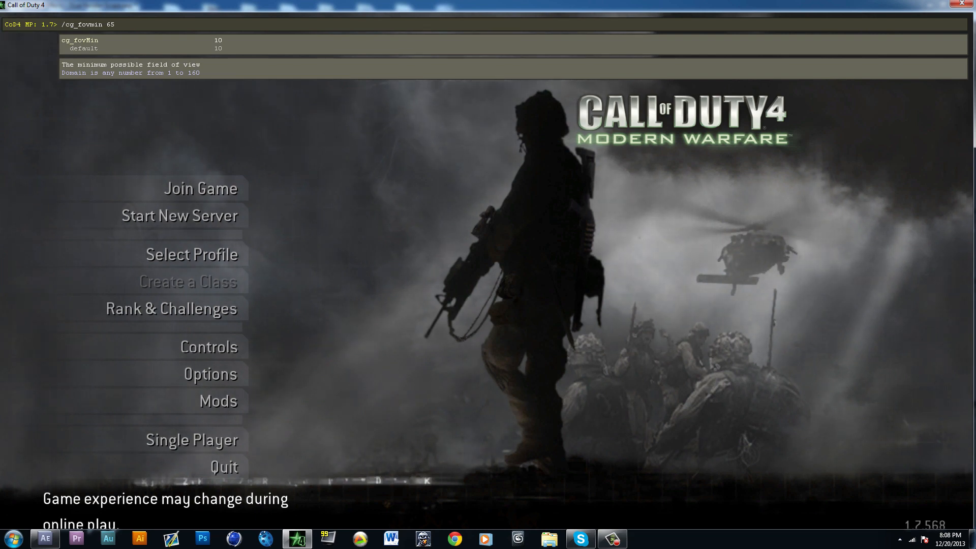
key("Return")
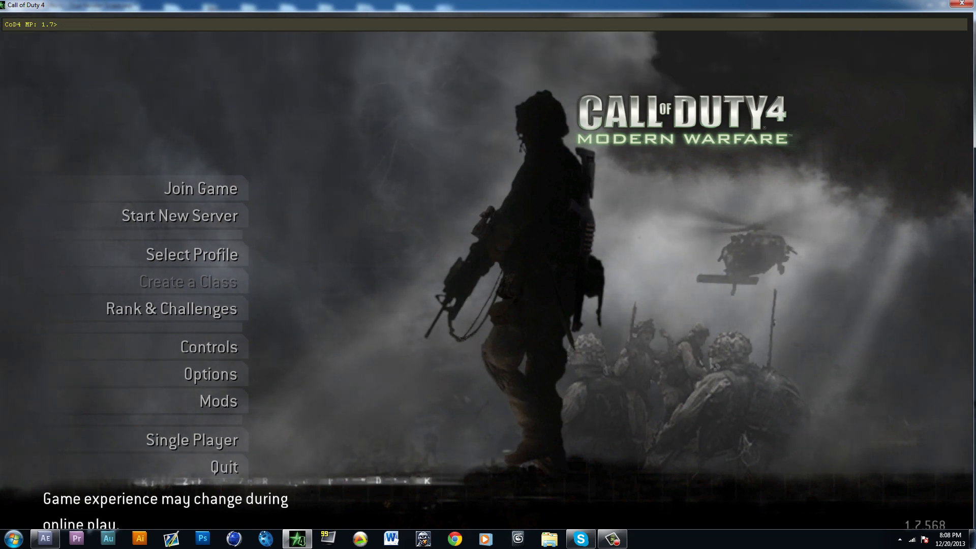
Replay the demo szzz from the console to view it with the new minimum field of view
type("/demo")
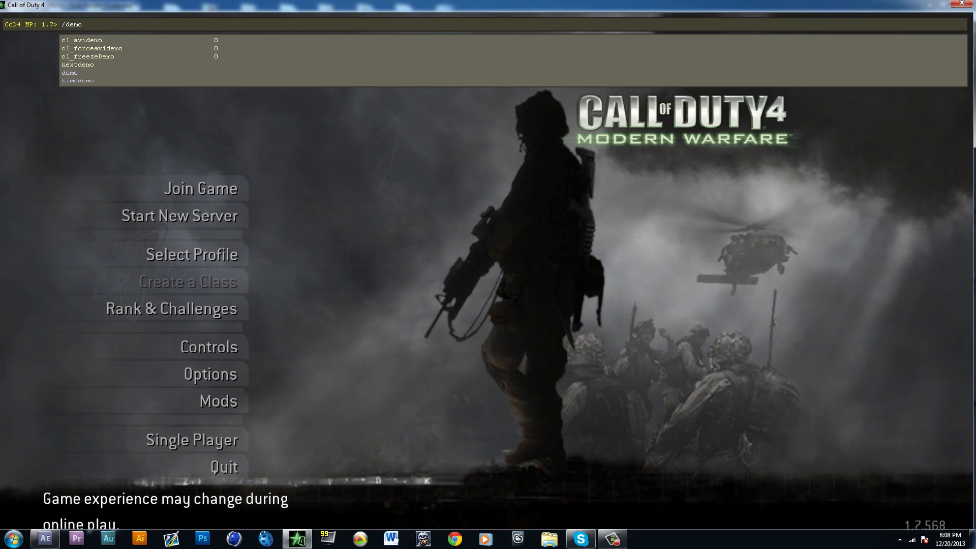
type(" szzz")
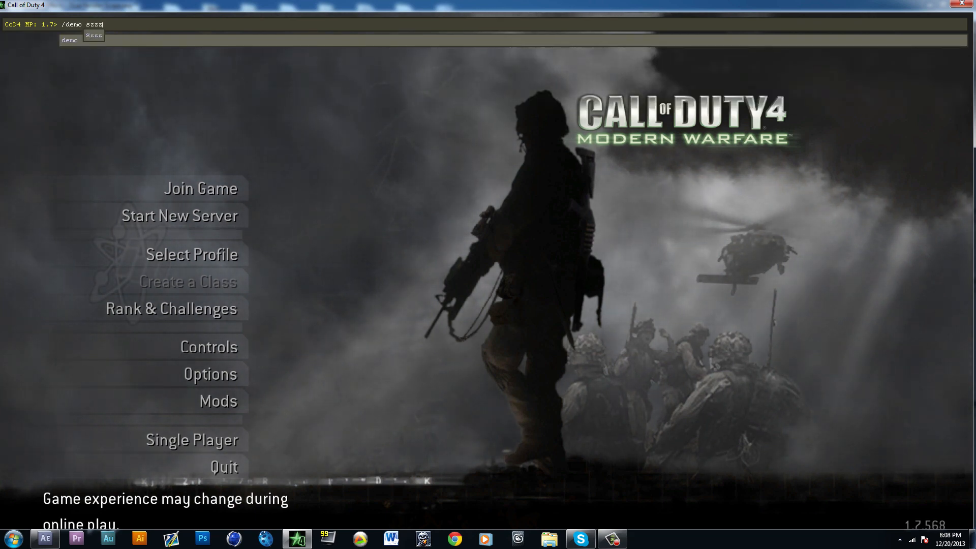
key("Return")
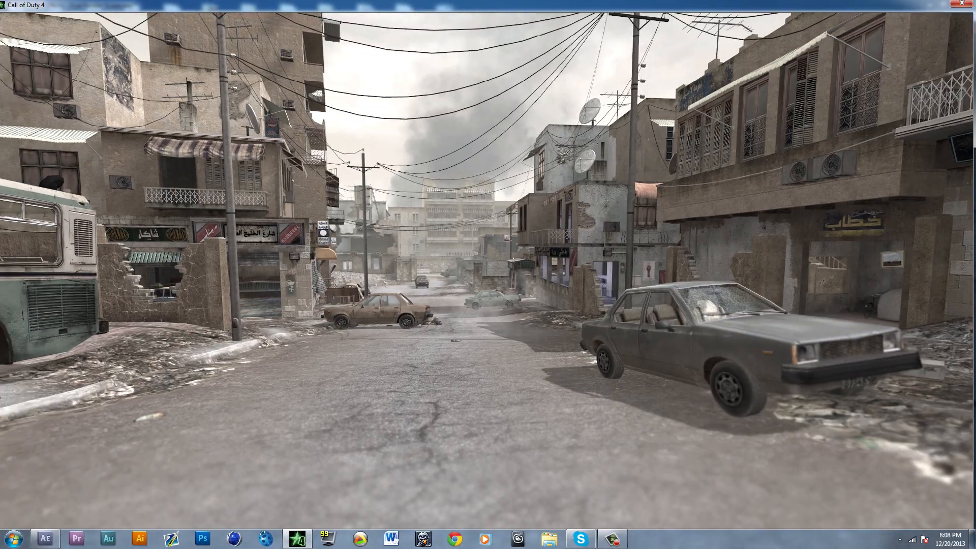
Switch to After Effects and create a new composition named tut with the HDV/HDTV 720 29.97 preset
key("super")
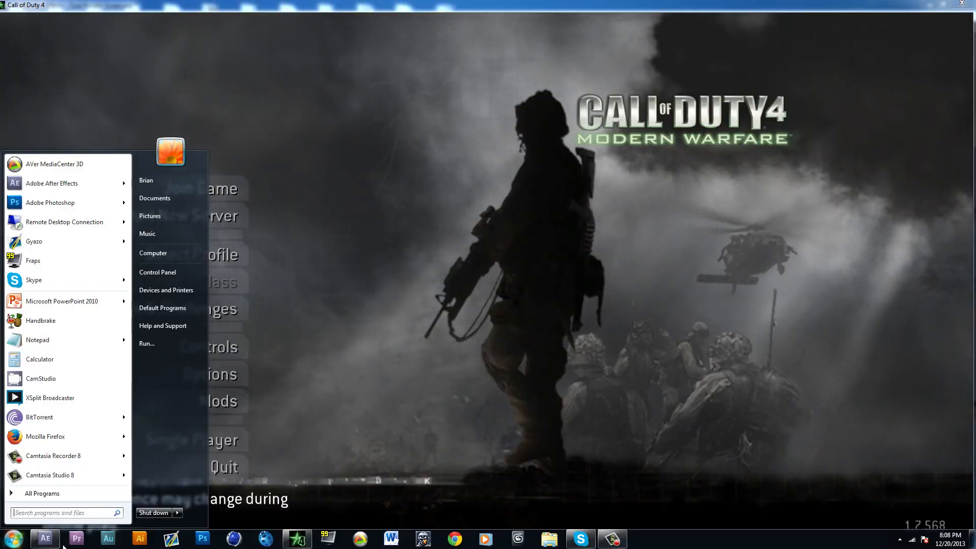
left_click(50, 538)
key("ctrl+n")
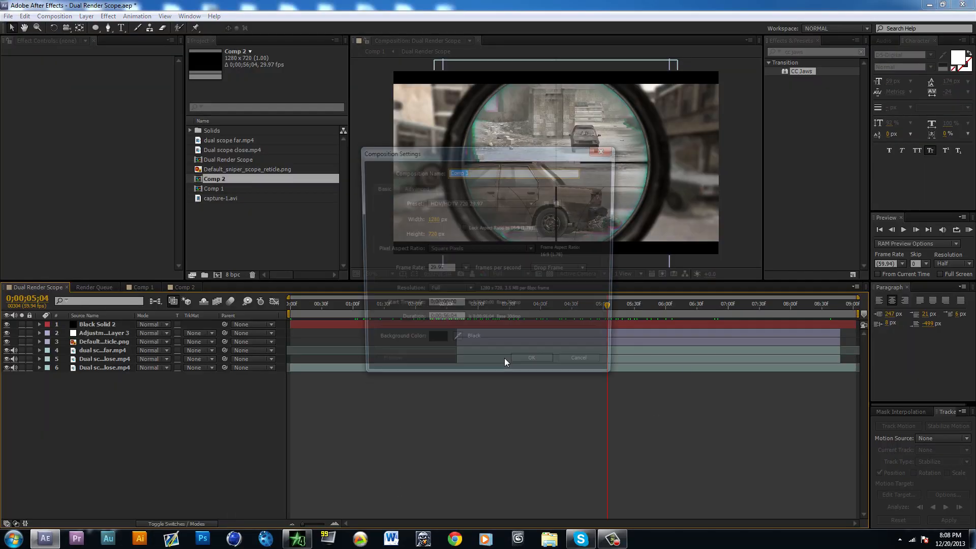
type("tut")
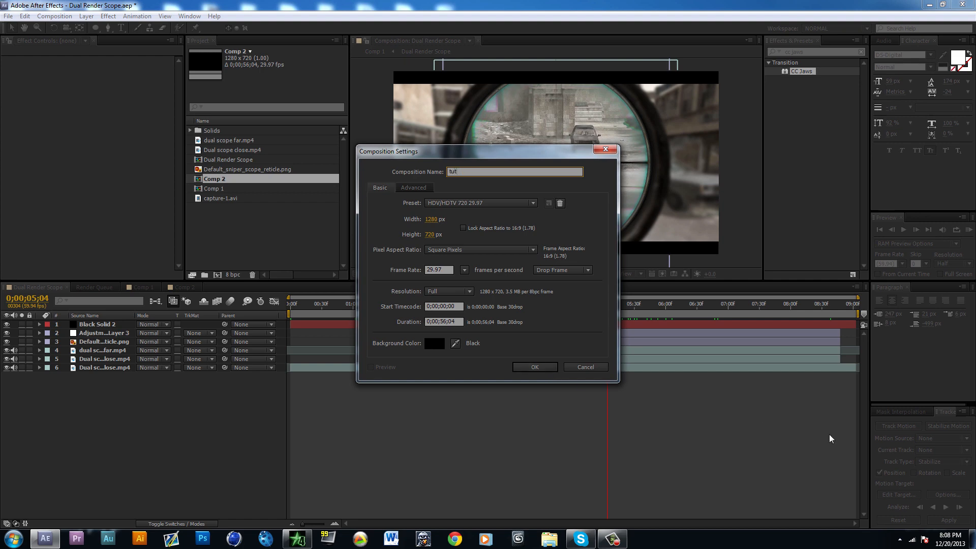
key("Return")
Add the Dual scope close.mp4 footage to the tut composition's timeline
left_click(244, 209)
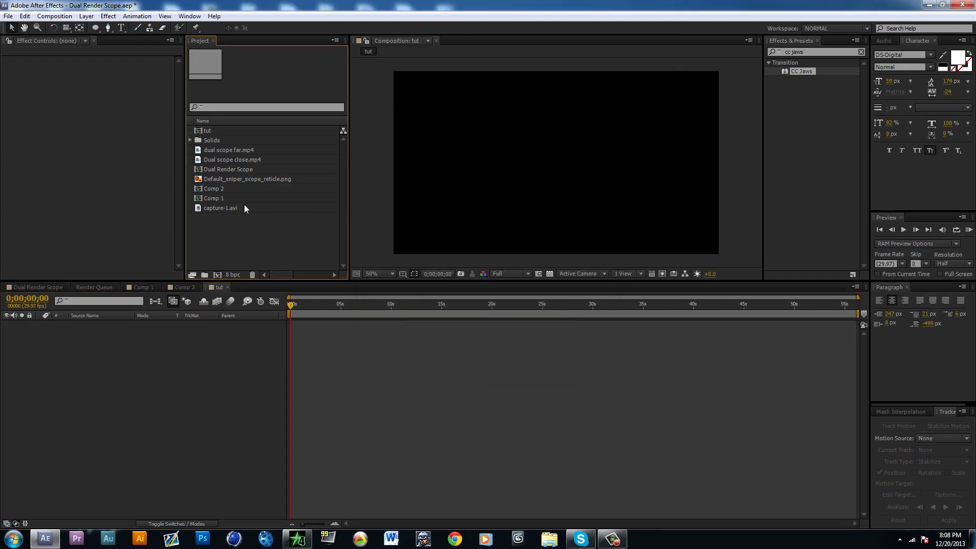
left_click(238, 160)
left_click(239, 152)
left_click(240, 158)
left_click(241, 150)
left_click(242, 158)
left_click(242, 151)
left_click_drag(243, 159, 330, 337)
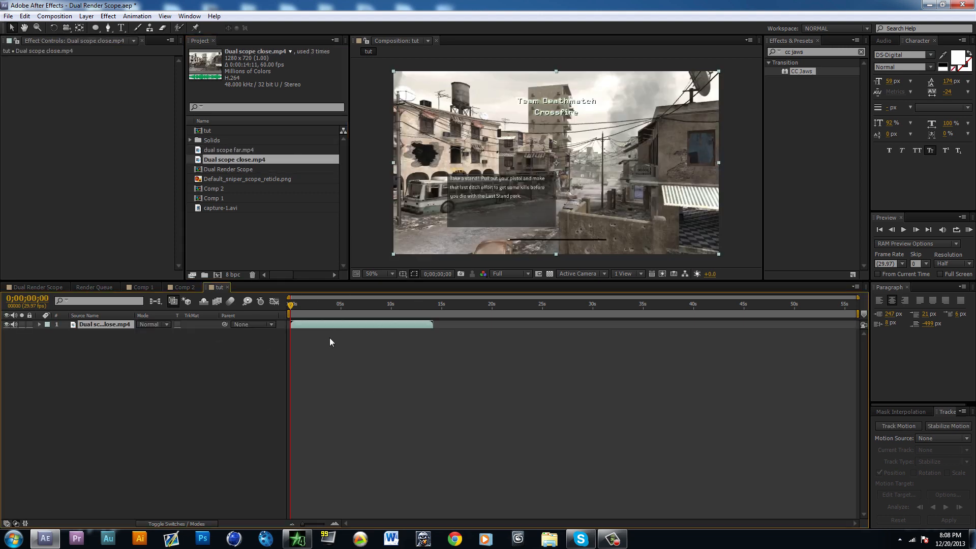
Trim the start of the Dual scope close layer at 0;00;04;09, removing the pre-game loading footage
scroll(297, 336, "up", 4)
left_click_drag(375, 523, 339, 520)
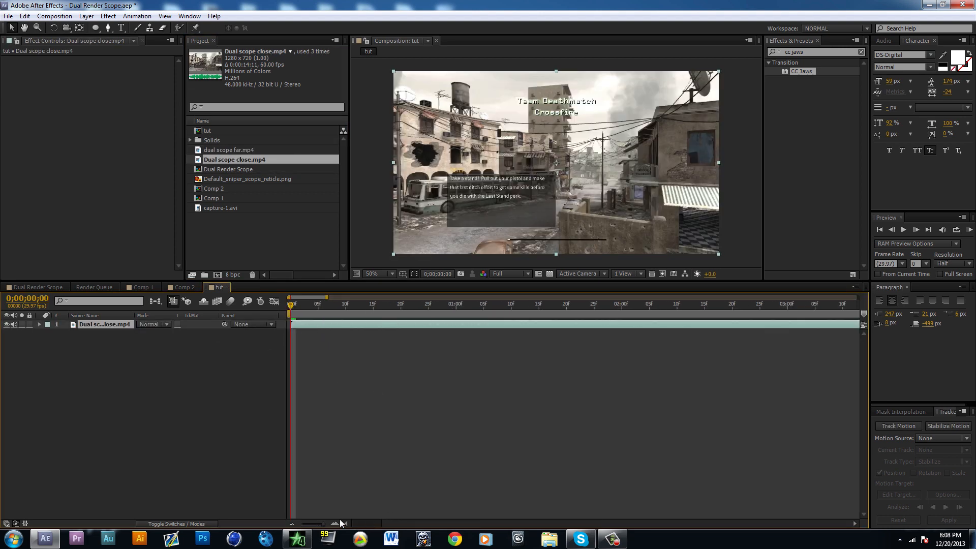
left_click(510, 308)
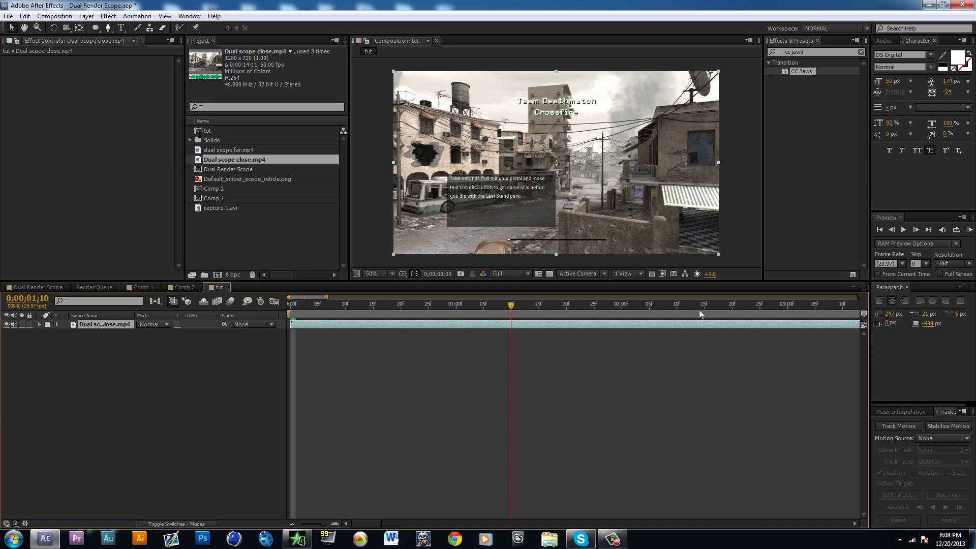
left_click_drag(694, 304, 837, 305)
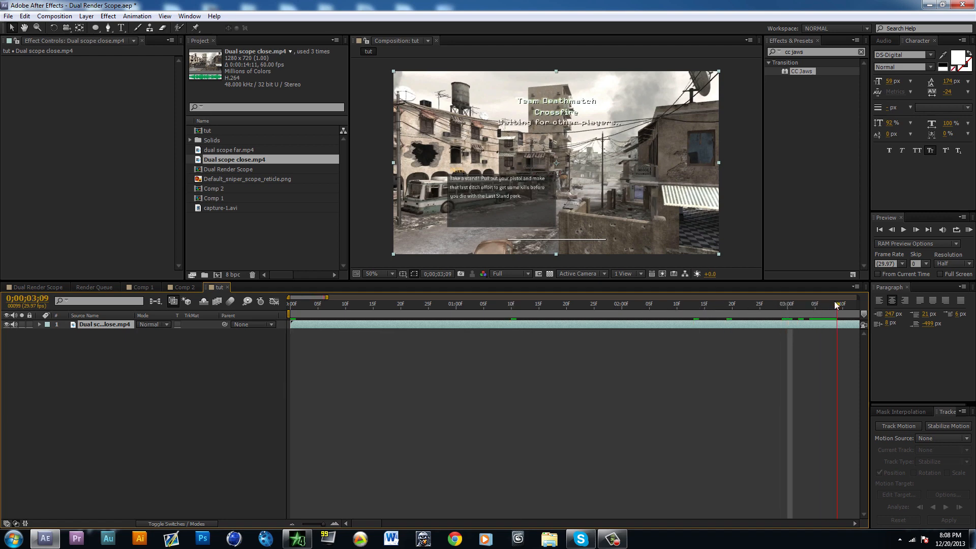
key("Page_Down")
key("Page_Down")
key("Page_Down")
key("Page_Down")
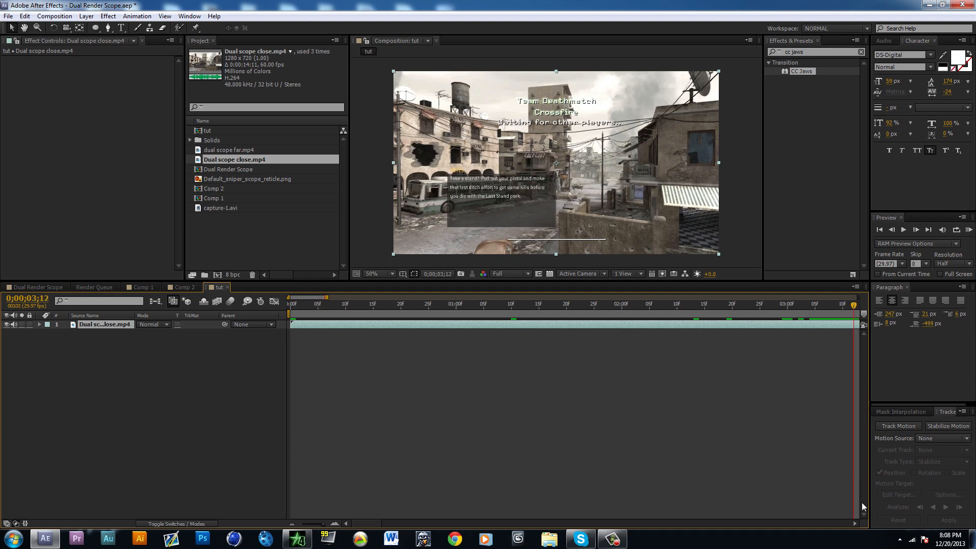
left_click_drag(672, 306, 711, 318)
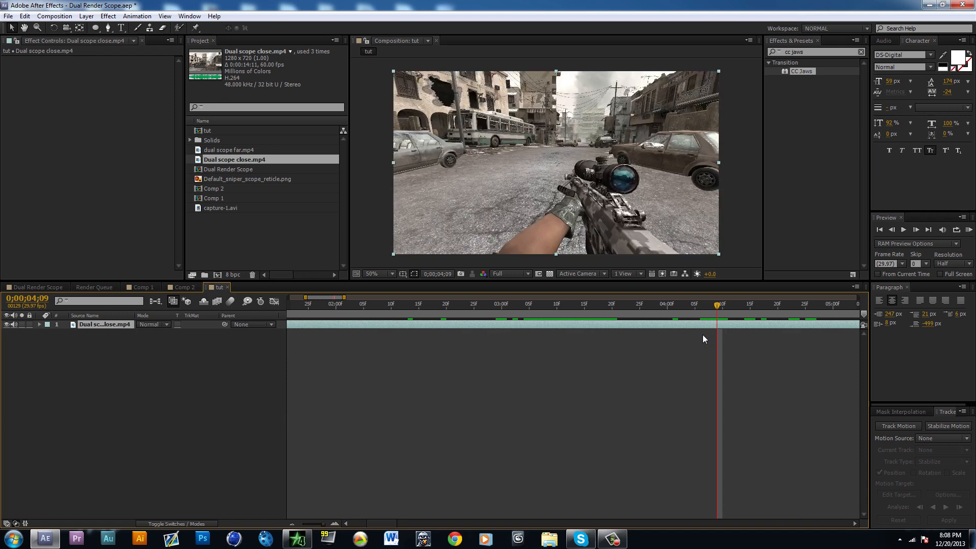
key("alt+bracketleft")
Move the trimmed Dual scope close layer to the beginning of the composition
left_click(634, 322)
left_click_drag(778, 323, 285, 337)
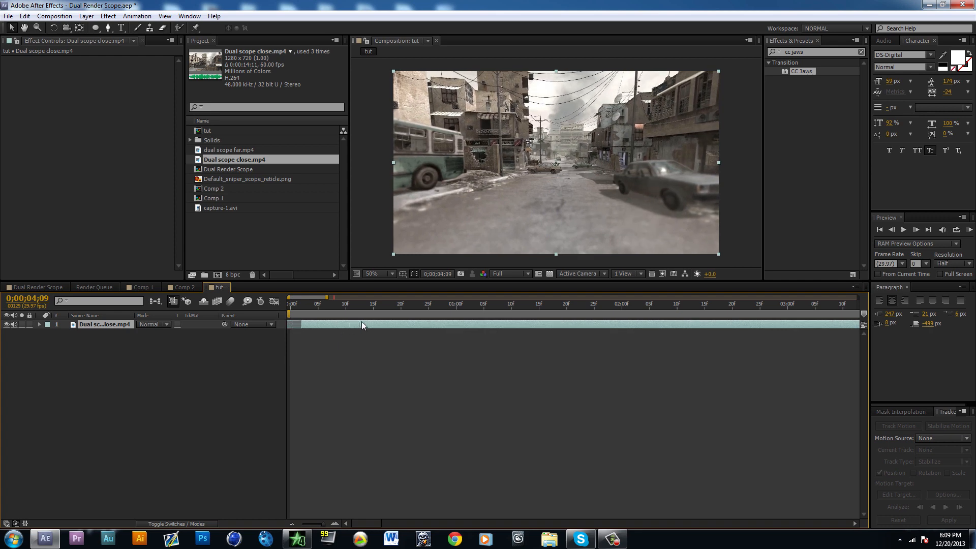
left_click(346, 340)
Add the dual scope far.mp4 footage to the tut composition above the Dual scope close layer
left_click_drag(219, 149, 290, 321)
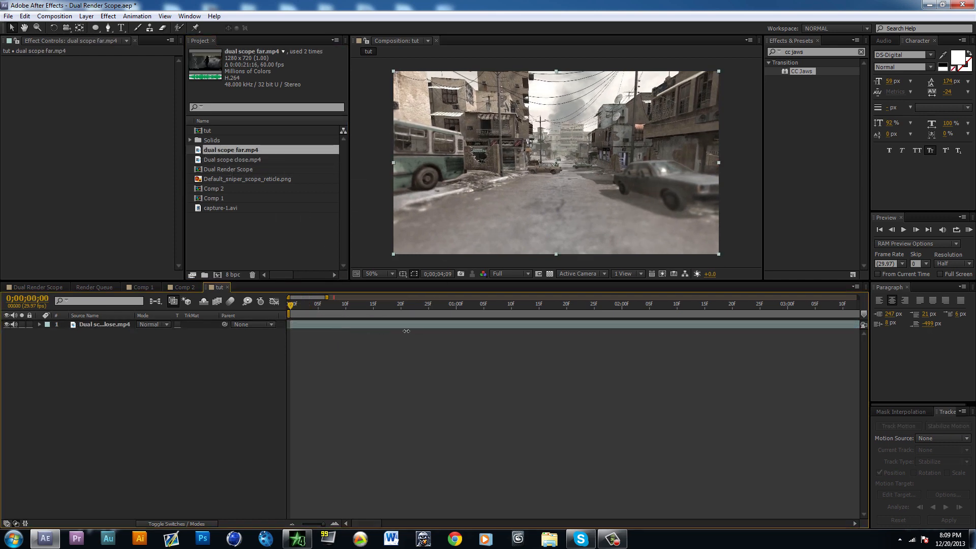
scroll(584, 353, "down", 2)
Trim the start of the dual scope far layer at 0;00;04;10 and move the layer to the composition's beginning
left_click_drag(813, 322, 466, 319)
mouse_move(365, 317)
left_mouse_down()
mouse_move(605, 310)
mouse_move(843, 319)
mouse_move(809, 325)
mouse_move(825, 321)
left_mouse_up()
key("Page_Down")
key("Page_Down")
key("Page_Up")
key("alt+[")
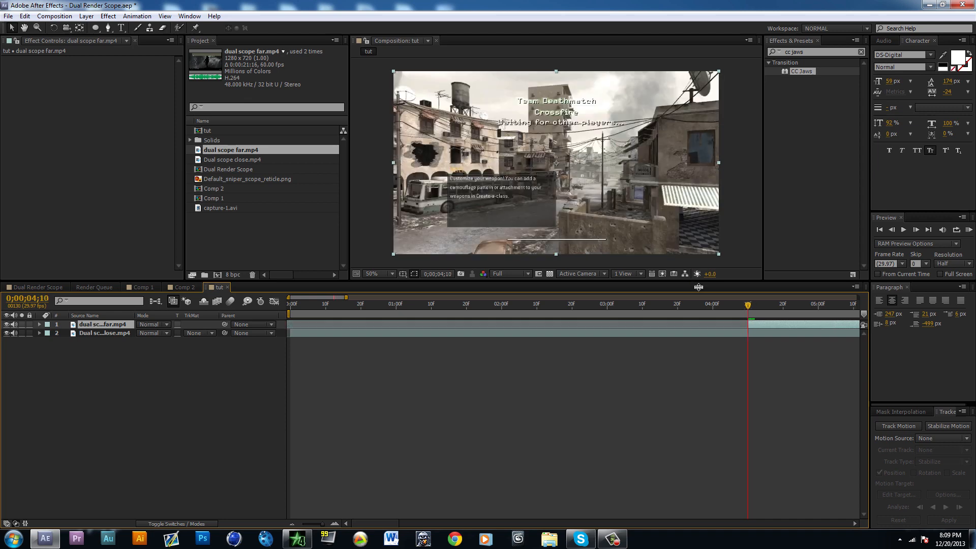
left_click_drag(779, 325, 306, 324)
Trim the start of the dual scope far layer at 0;00;02;21, where the scoped-in view begins
left_click_drag(513, 303, 456, 306)
key("t")
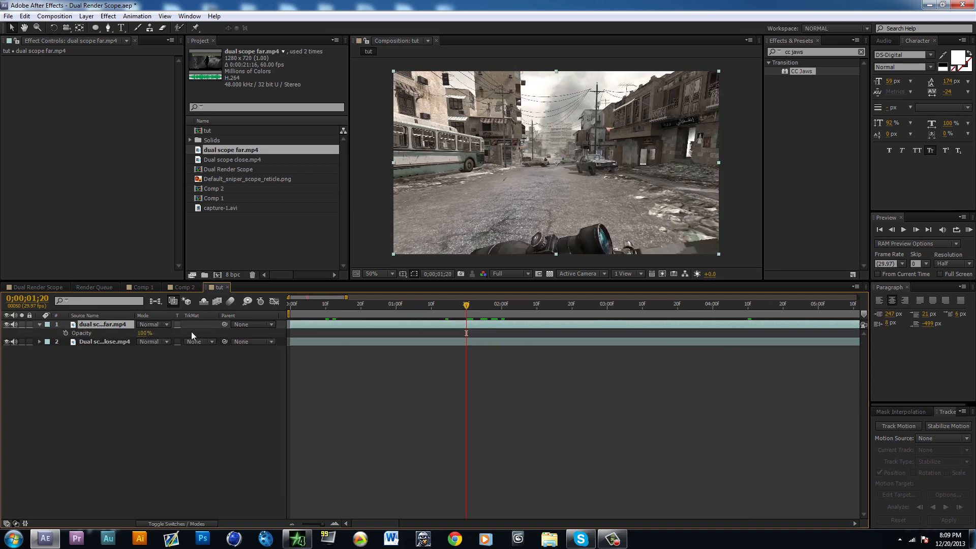
left_click_drag(147, 335, 894, 319)
key("space")
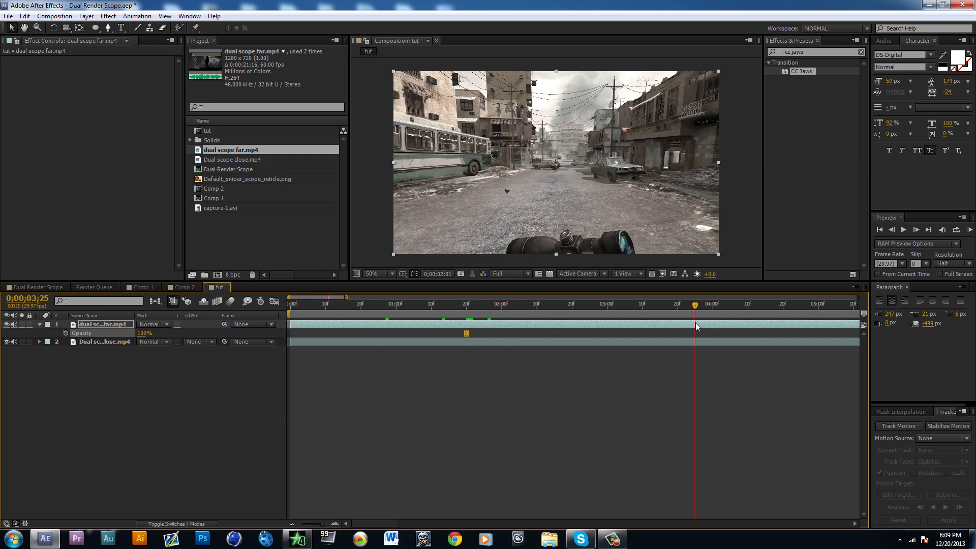
key("minus")
left_click_drag(508, 304, 465, 308)
key("alt+bracketleft")
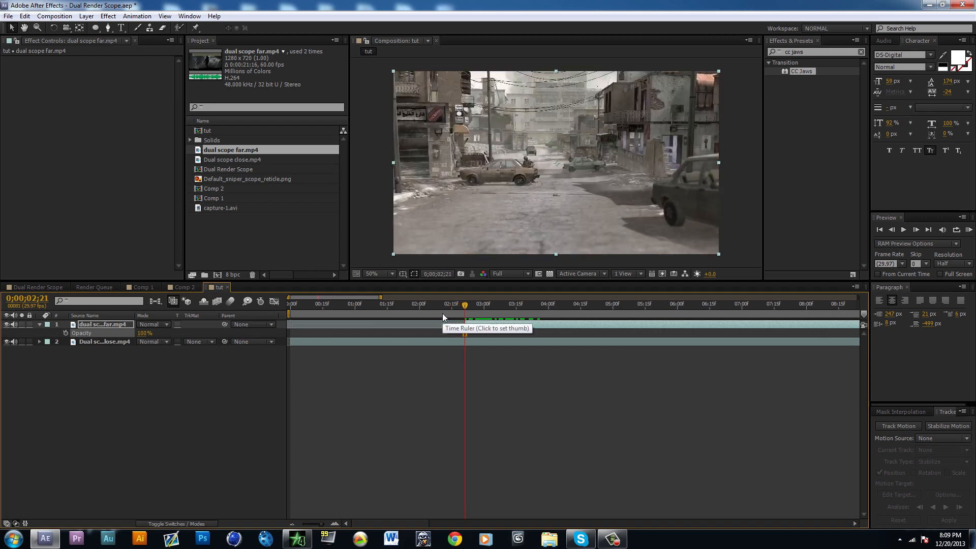
Trim the end of the dual scope far layer at 0;00;08;24, just before the player leaves the scope
left_click(658, 304)
left_click_drag(836, 319, 597, 305)
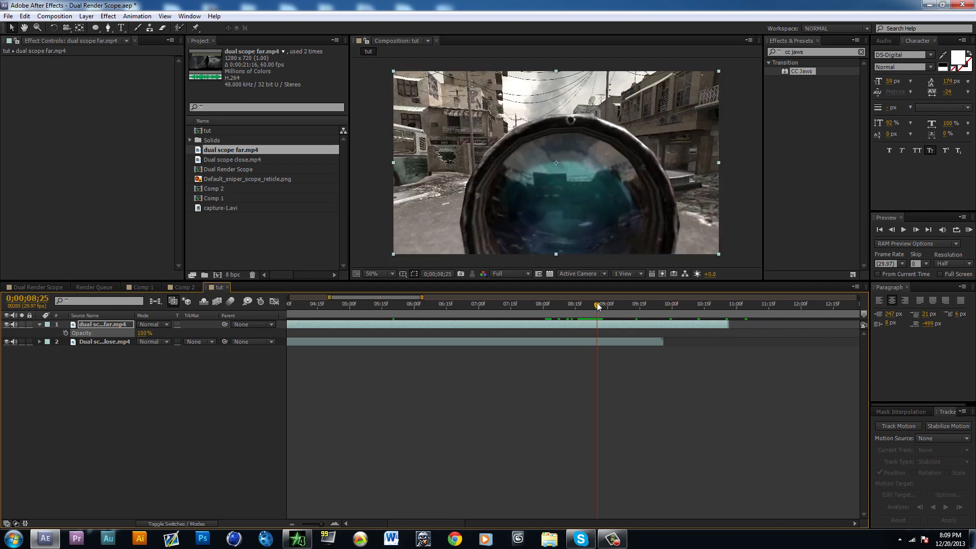
key("alt+bracketright")
key("Page_Up")
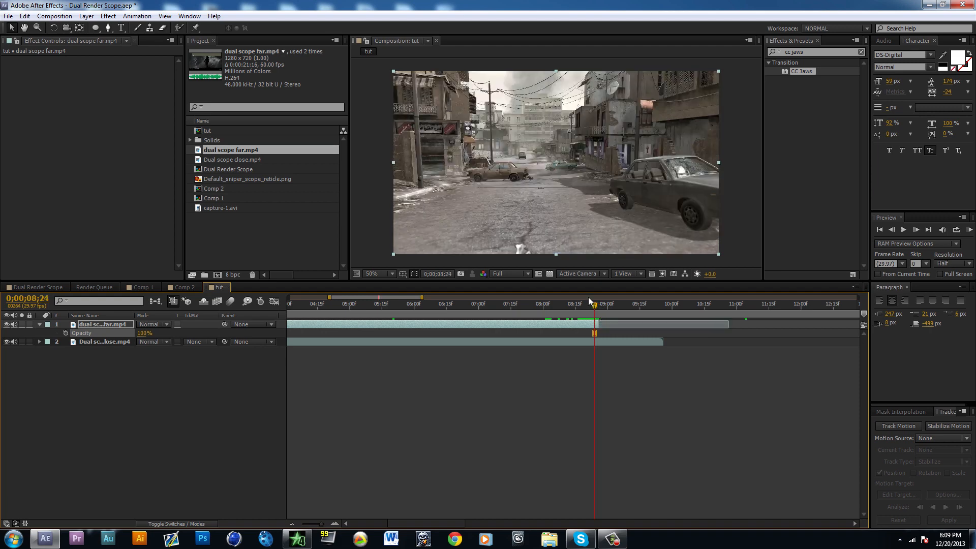
left_click(589, 368)
key("Page_Down")
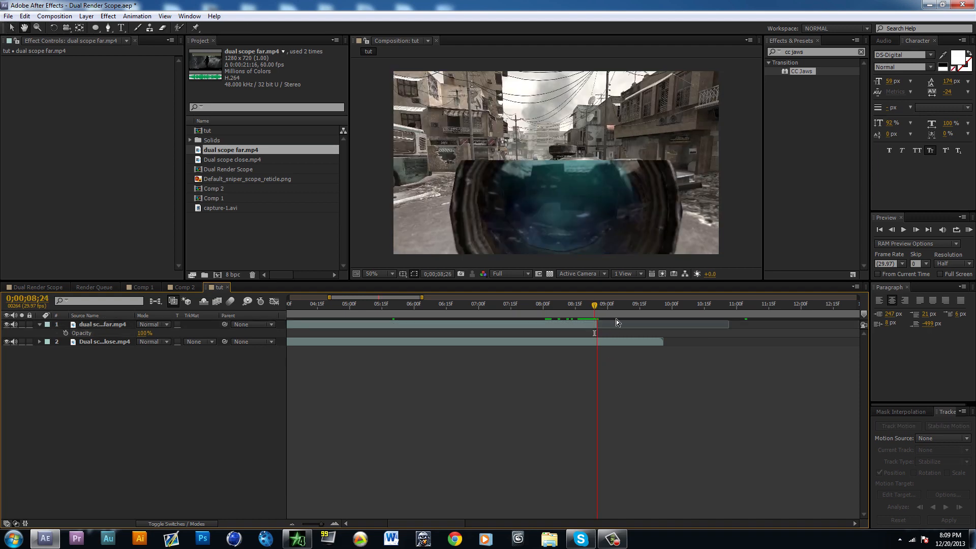
Create a black solid 720 px wide and 720 px high in the tut composition at 0;00;03;23
left_click_drag(513, 304, 391, 312)
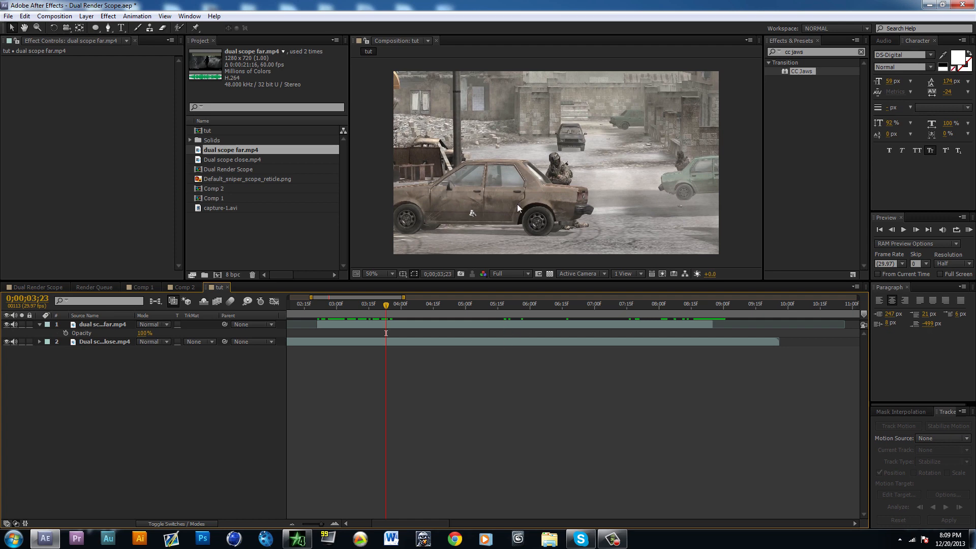
key("ctrl+y")
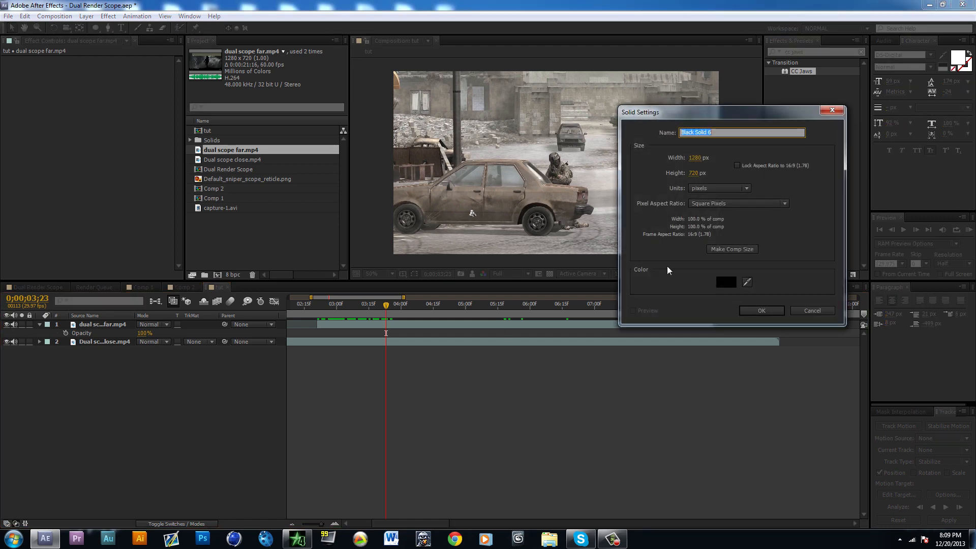
double_click(696, 158)
type("720")
key("Return")
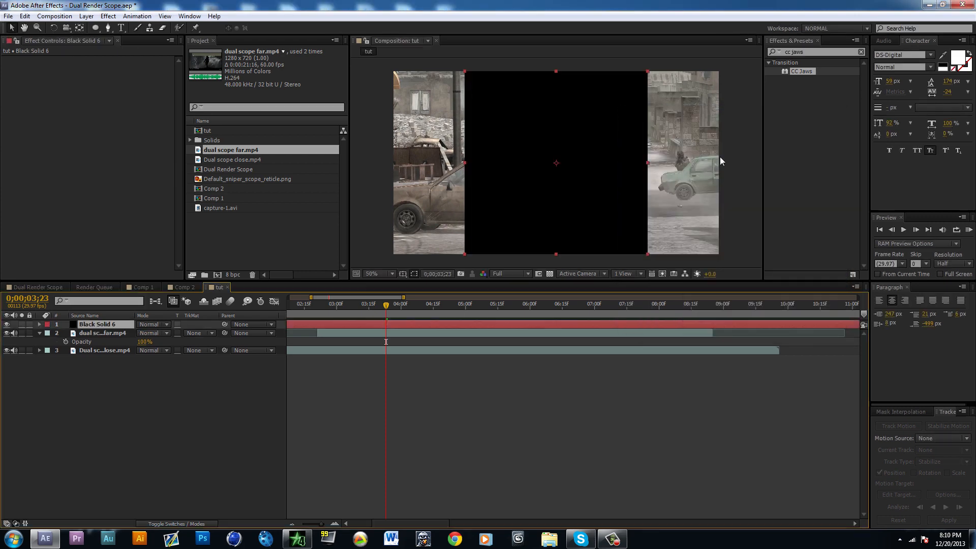
Add a full-size circular mask to the black solid, then cut the mask for reuse on another layer
left_click(95, 28)
double_click(94, 29)
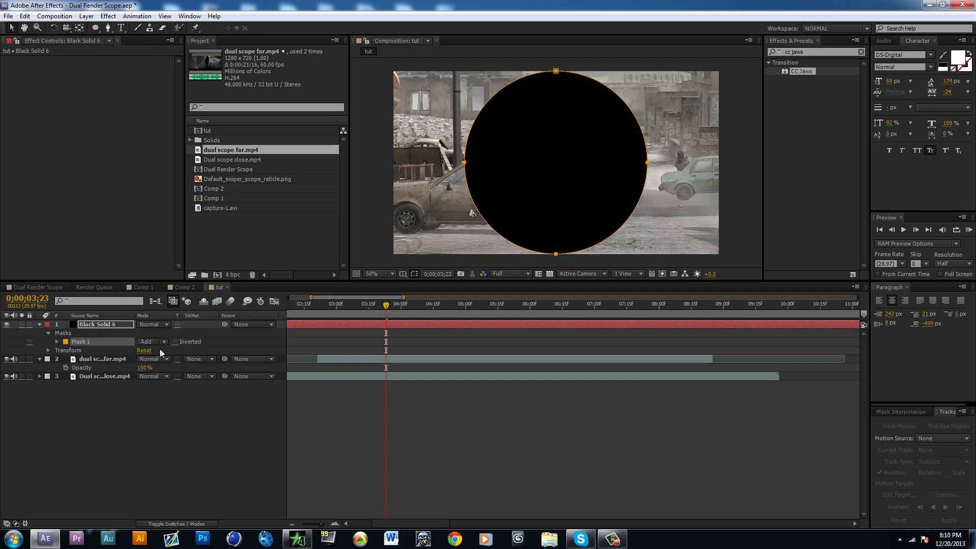
key("Delete")
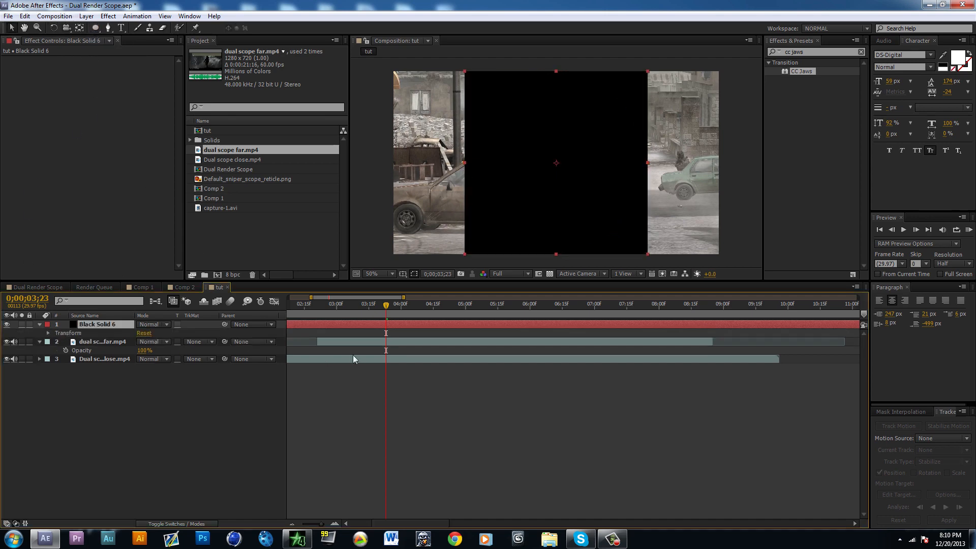
Delete the black solid and paste the circular mask onto the dual scope far layer
key("Delete")
left_click(384, 324)
key("ctrl+v")
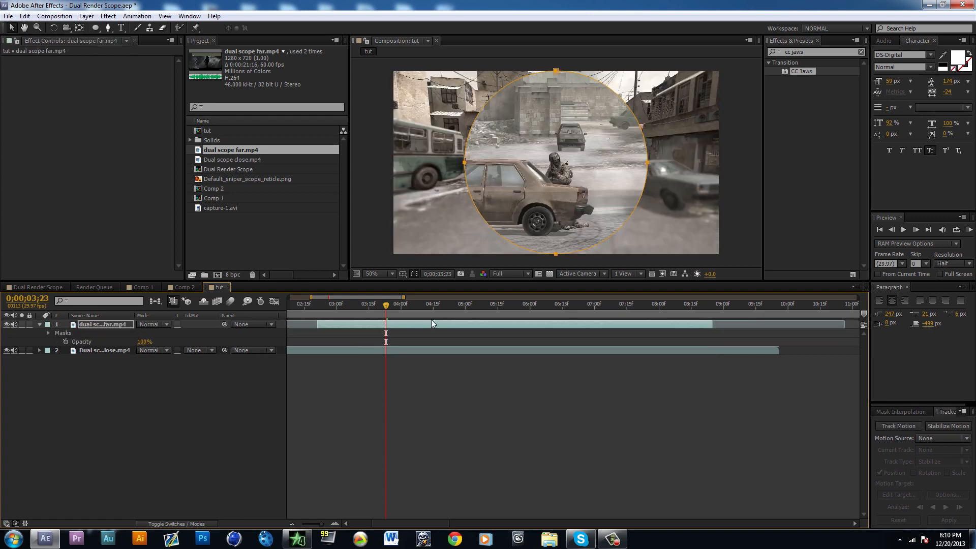
key("m")
key("m")
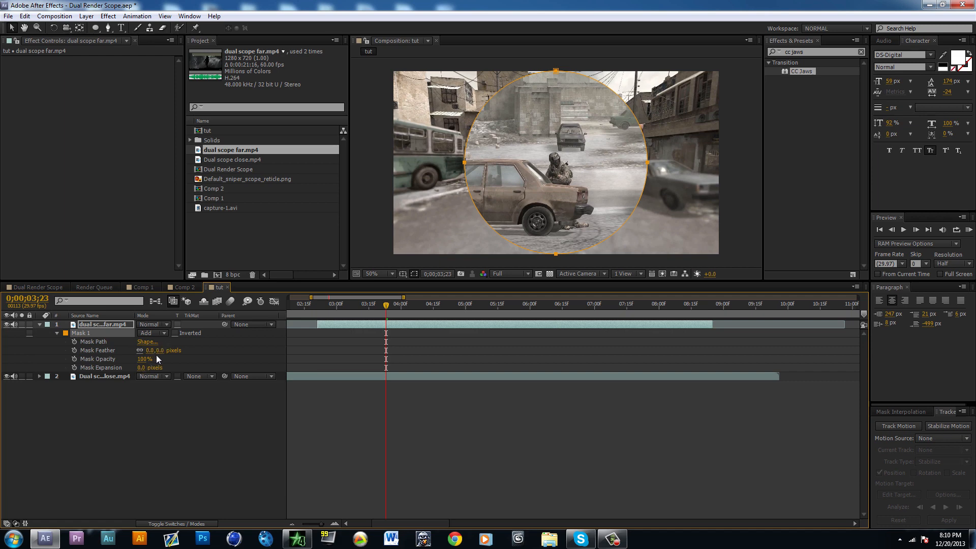
left_click(177, 356)
key("u")
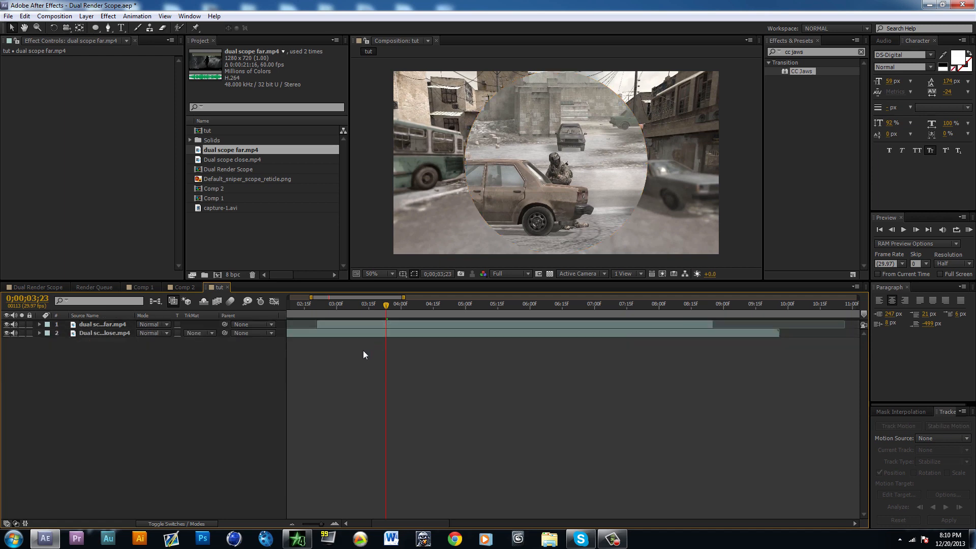
Add Default_sniper_scope_reticle.png as the uppermost layer and paste the circular mask onto it
left_click_drag(251, 179, 581, 175)
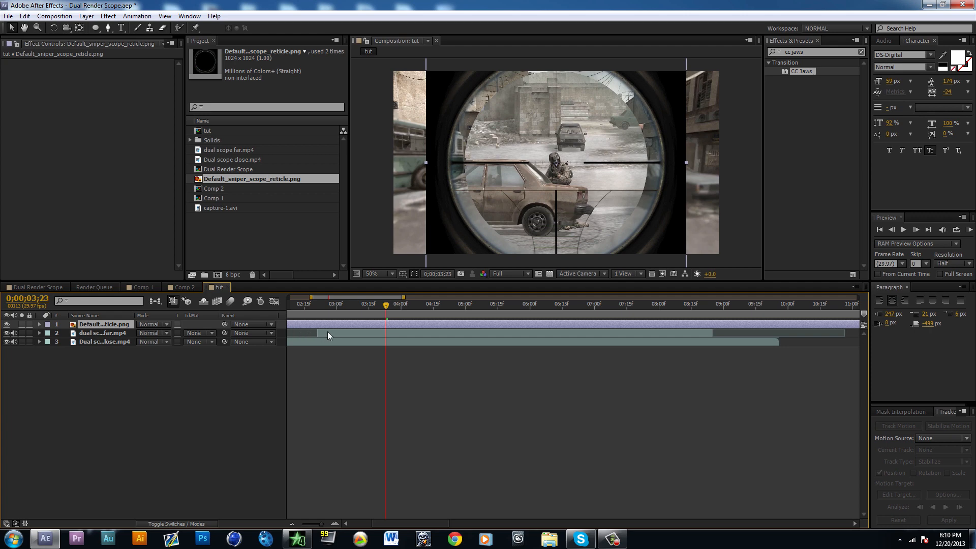
key("ctrl+v")
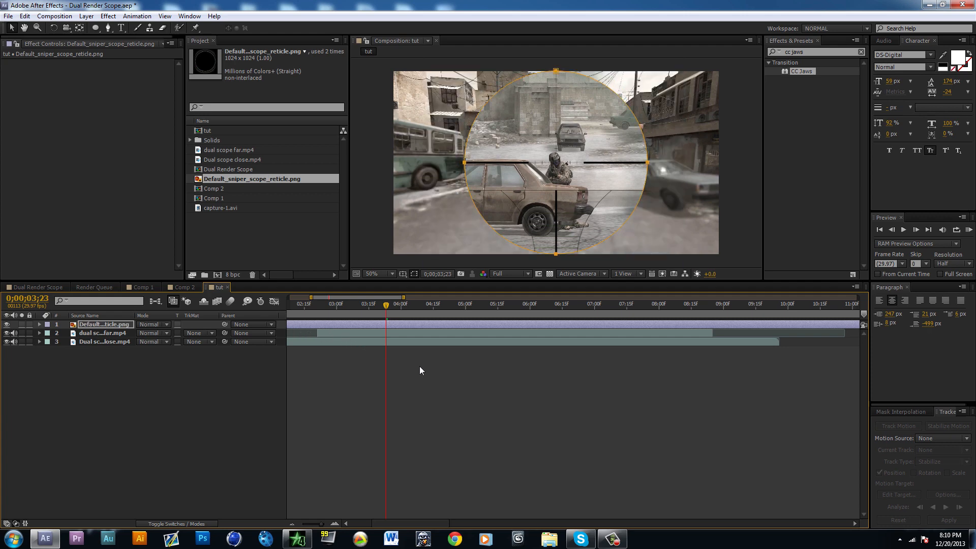
key("m")
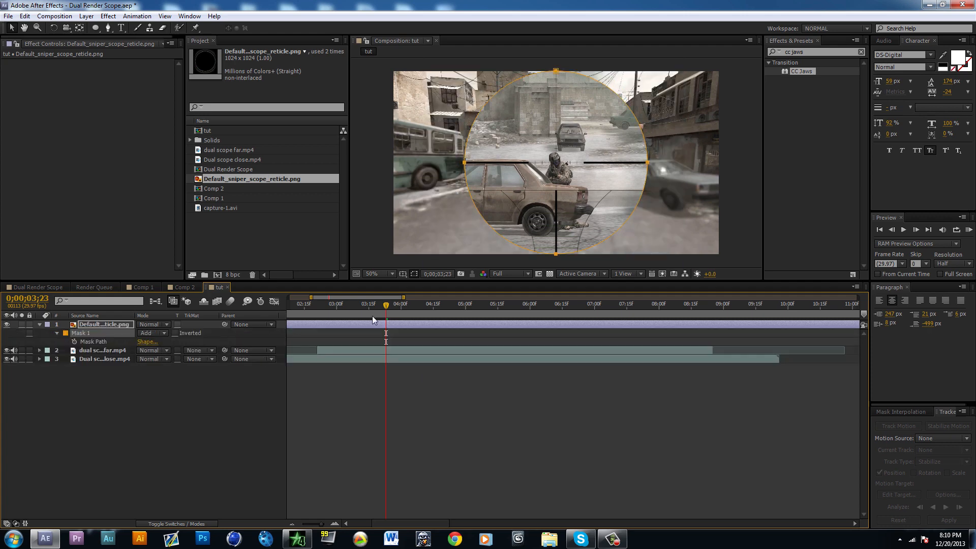
Scale the sniper scope reticle layer down to 90%
key("s")
left_click_drag(178, 334, 175, 334)
left_click(175, 333)
left_click(468, 324)
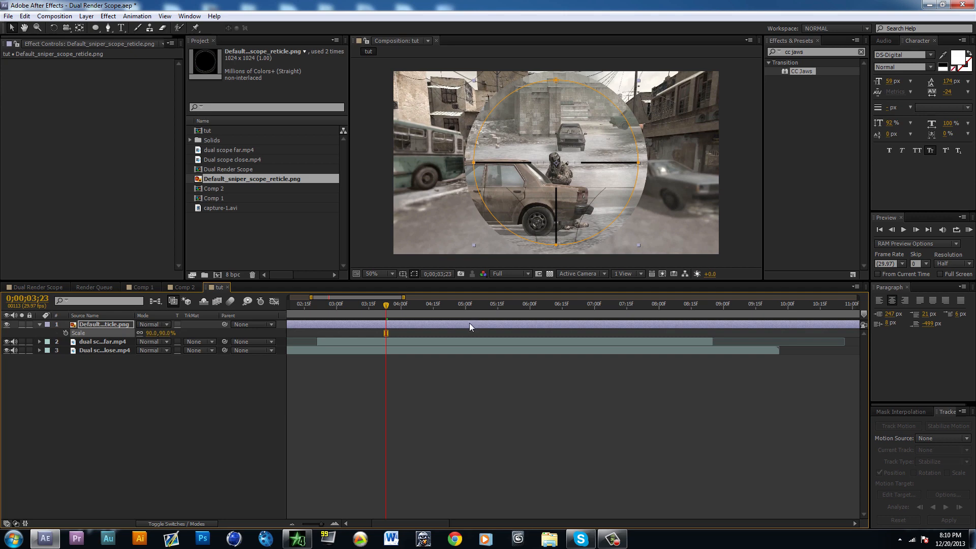
key("s")
Set the reticle layer's mask expansion to 98 pixels and its mask feather to 23 pixels
key("m")
key("m")
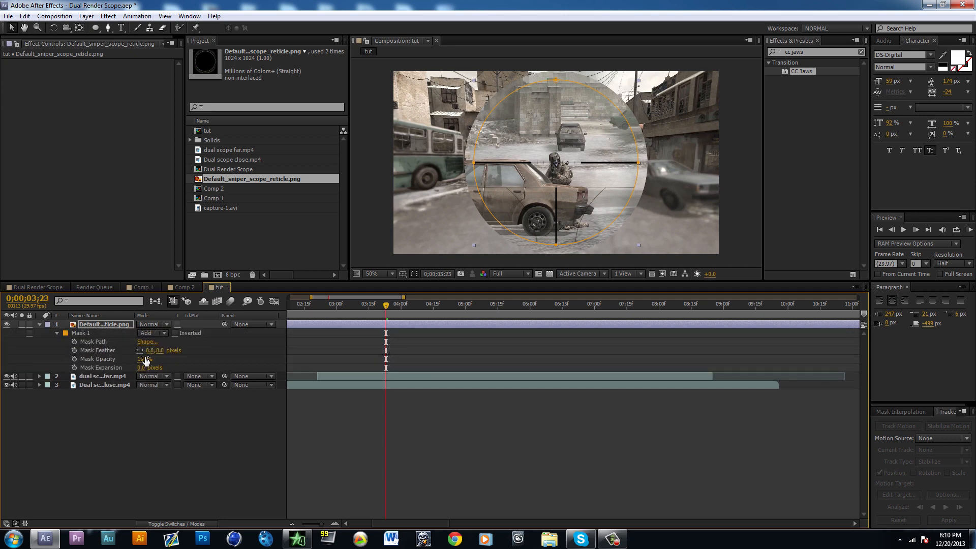
left_click_drag(144, 370, 175, 355)
left_click(515, 400)
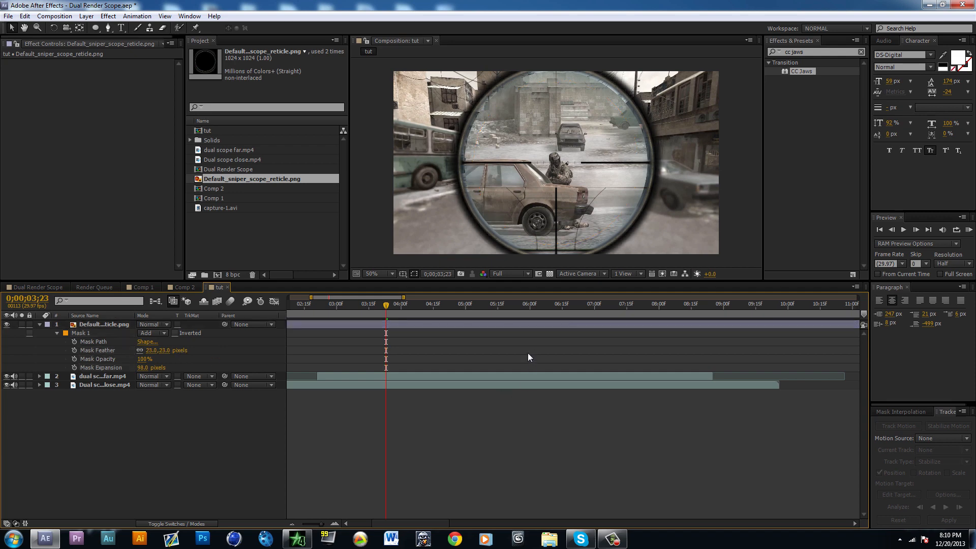
Scale the reticle layer to 83% to fit the circular scope view and check the fit around 0;00;05;16
left_click(402, 325)
key("s")
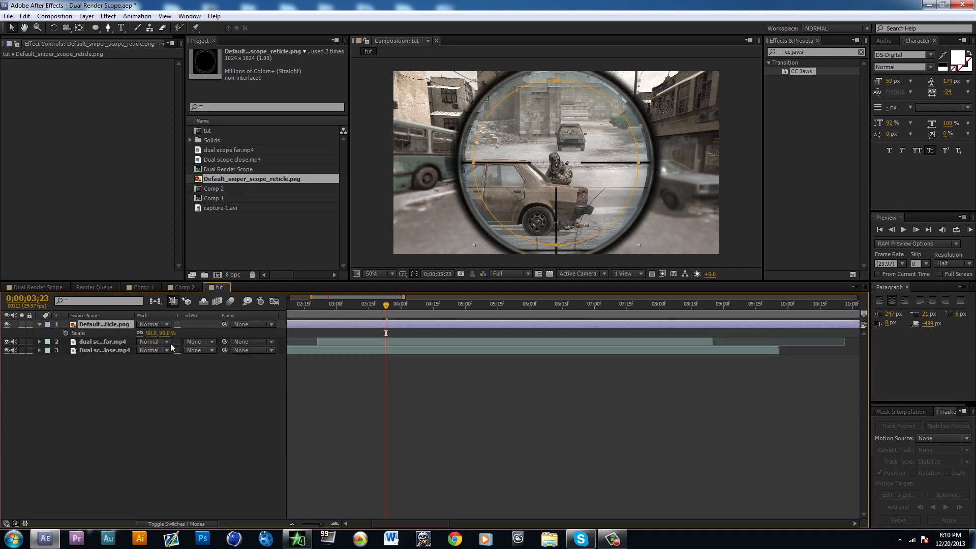
left_click_drag(172, 336, 169, 333)
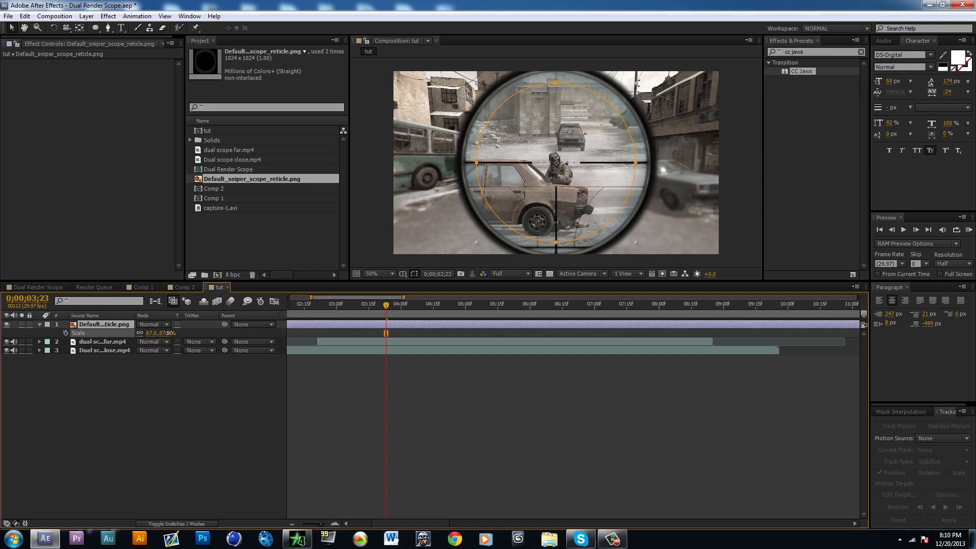
left_click_drag(169, 332, 166, 333)
left_click(495, 429)
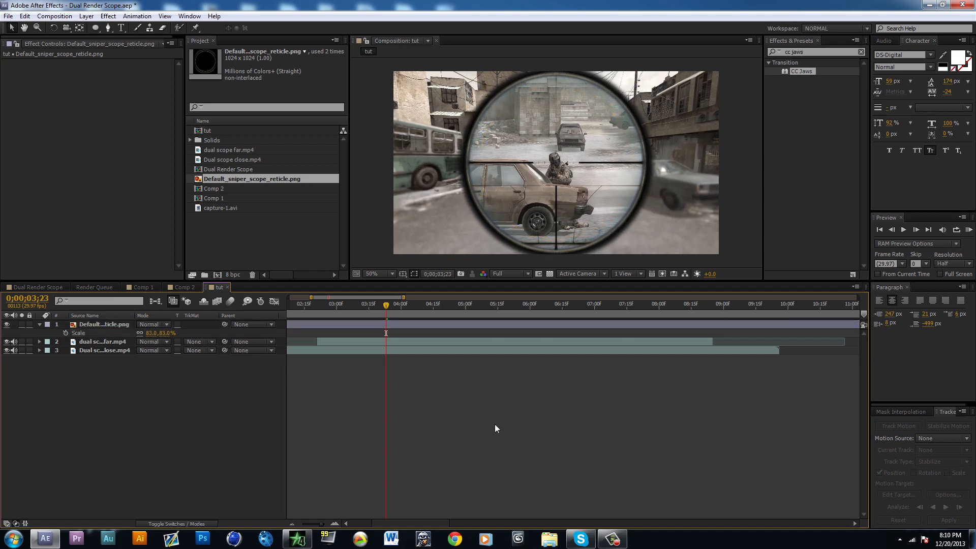
left_click(494, 304)
mouse_move(502, 314)
left_mouse_down()
mouse_move(455, 325)
mouse_move(501, 331)
left_mouse_up()
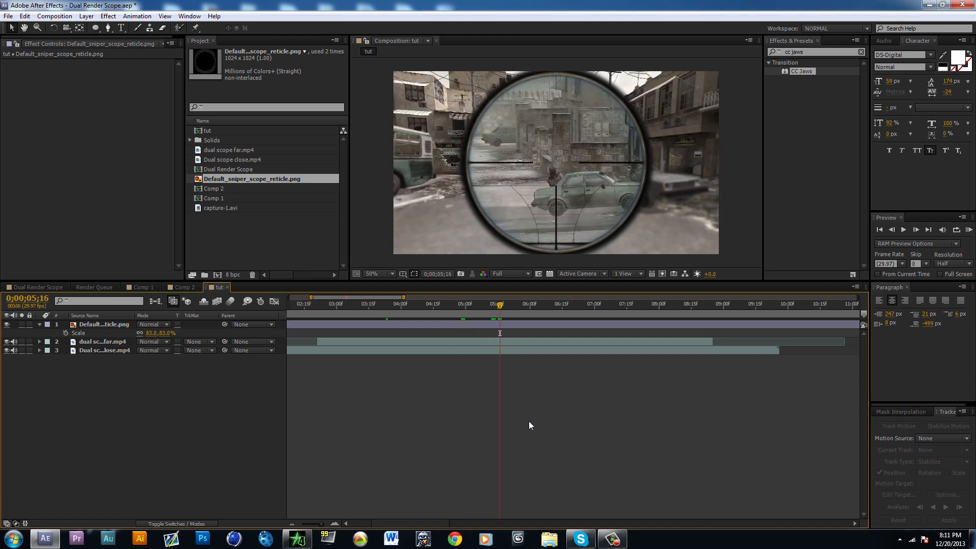
Duplicate the Dual scope close layer and move the copy above the reticle layer
left_click(532, 347)
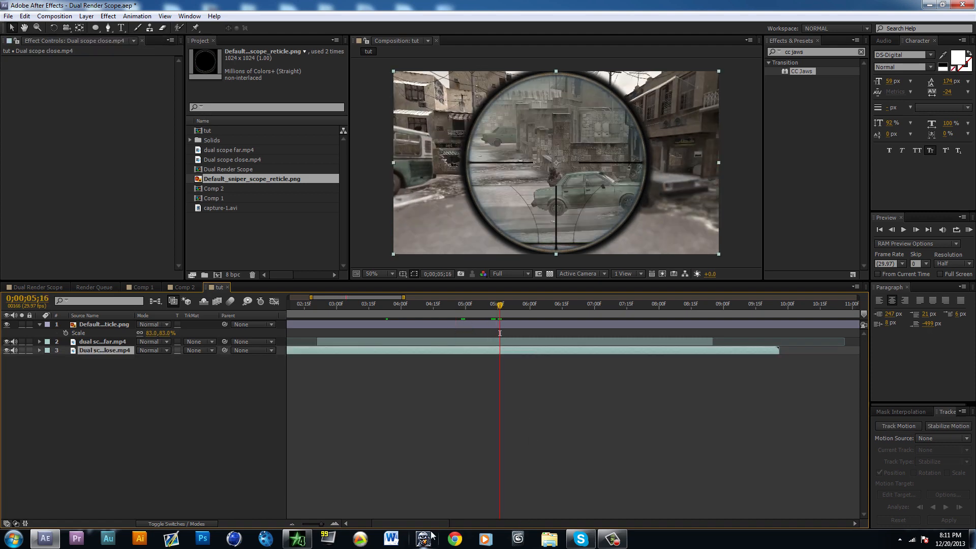
left_click_drag(432, 523, 411, 522)
key("ctrl+d")
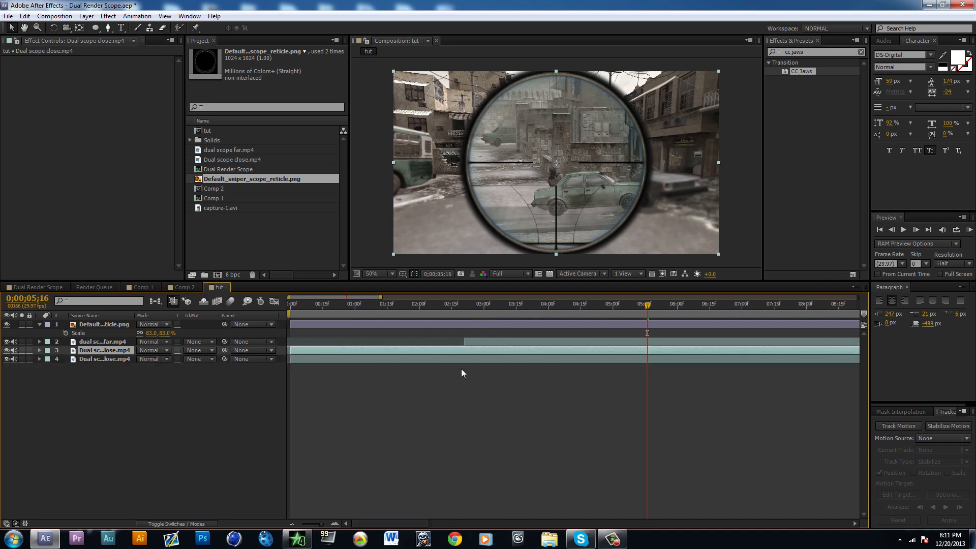
left_click_drag(115, 350, 116, 315)
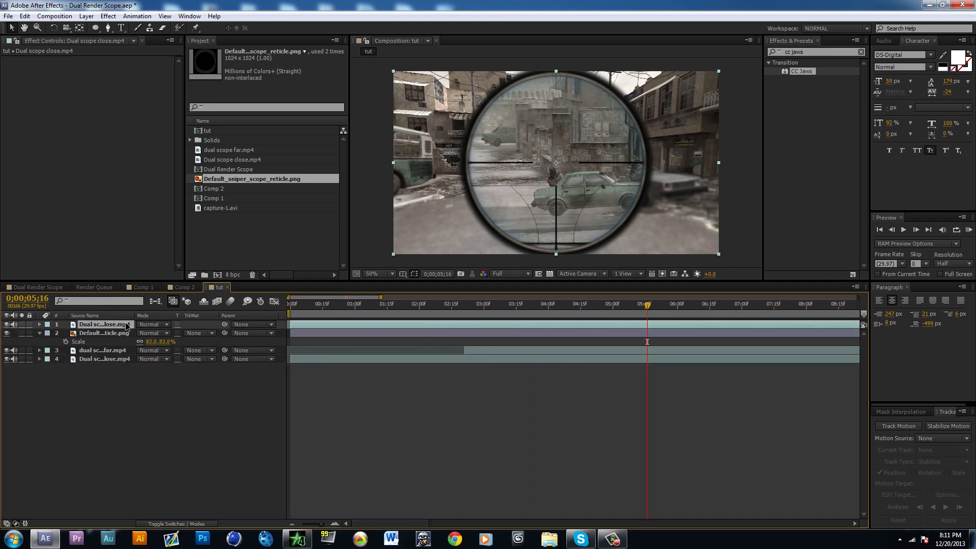
Trim the start of the duplicated Dual scope close layer at 0;00;02;19 and freeze it on that frame
left_click(461, 307)
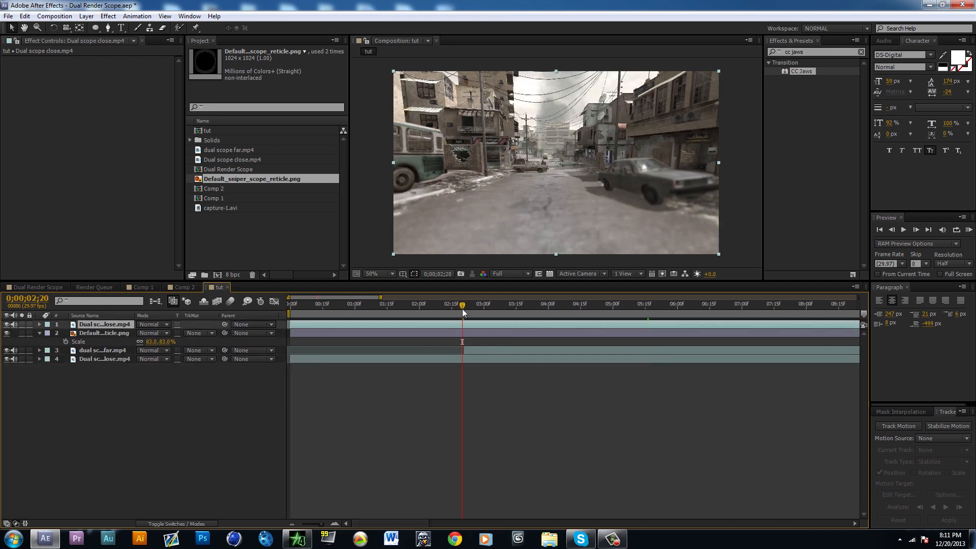
key("Page_Up")
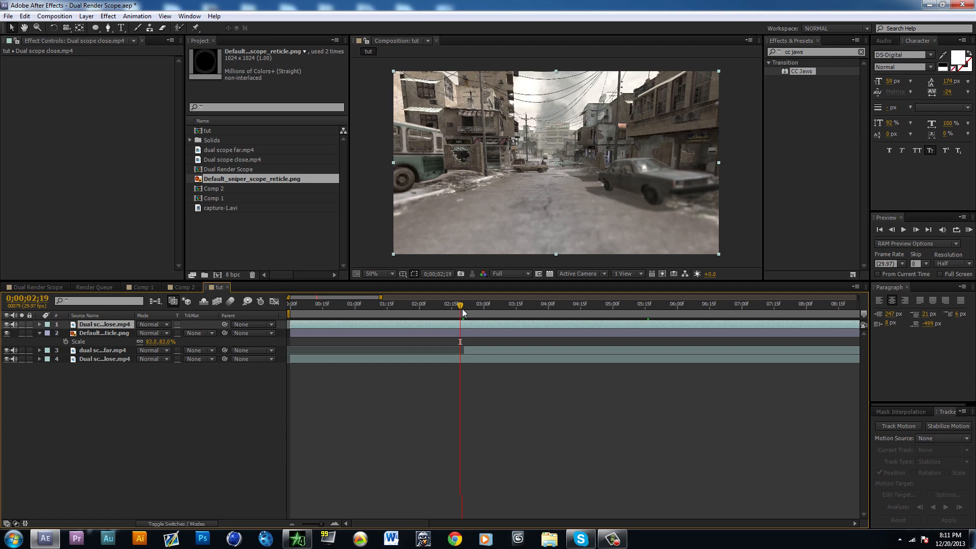
key("alt+bracketleft")
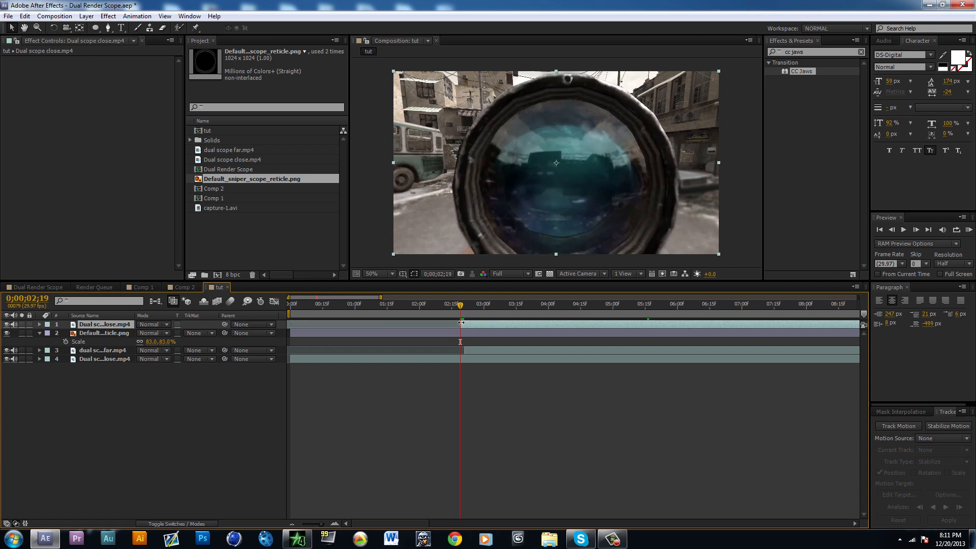
right_click(494, 323)
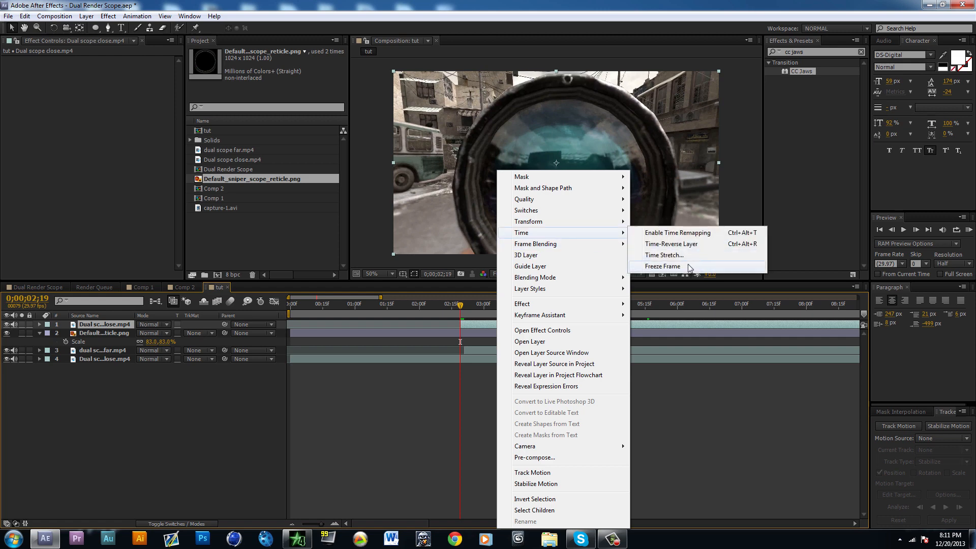
left_click(662, 265)
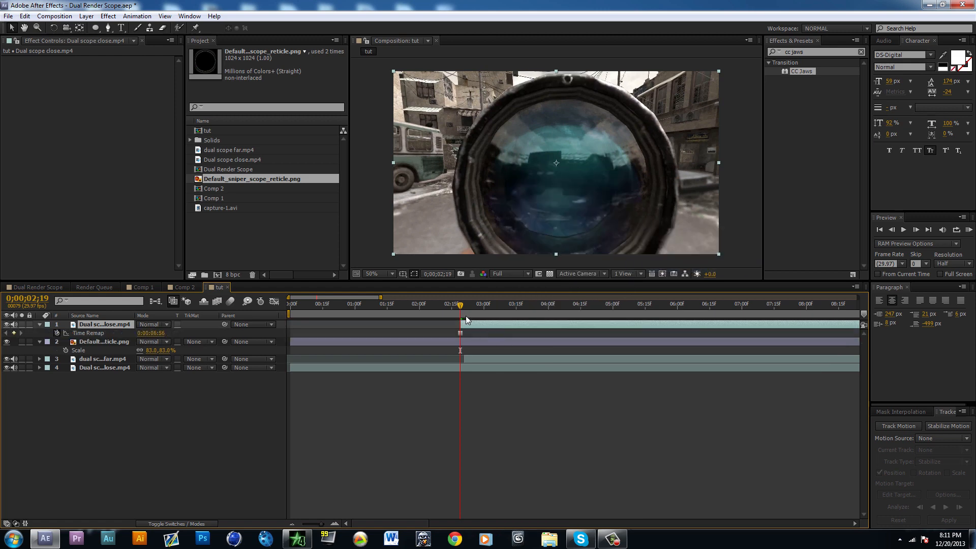
Shift the frozen Dual scope close layer to start at 0;00;02;21 and trim its end at 0;00;08;24
key("Page_Down")
key("Page_Down")
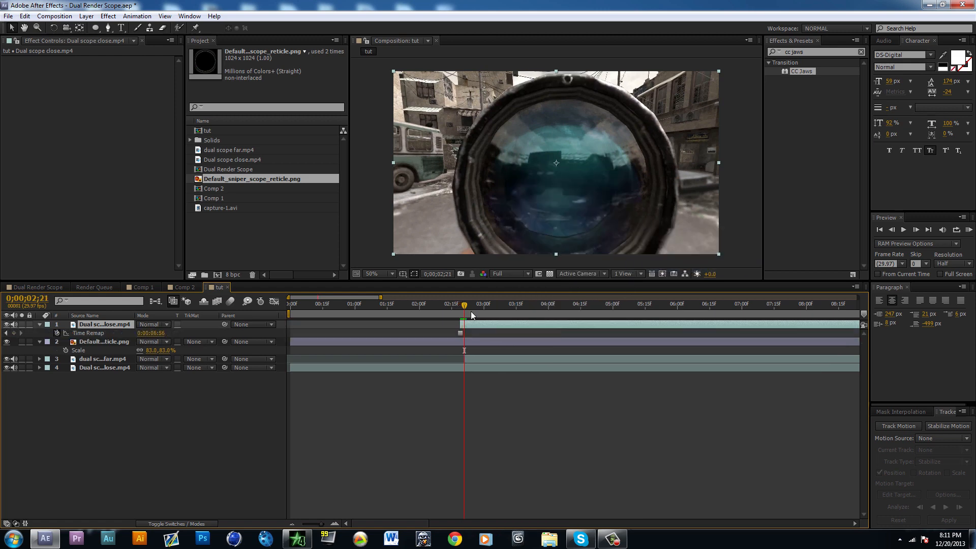
key("minus")
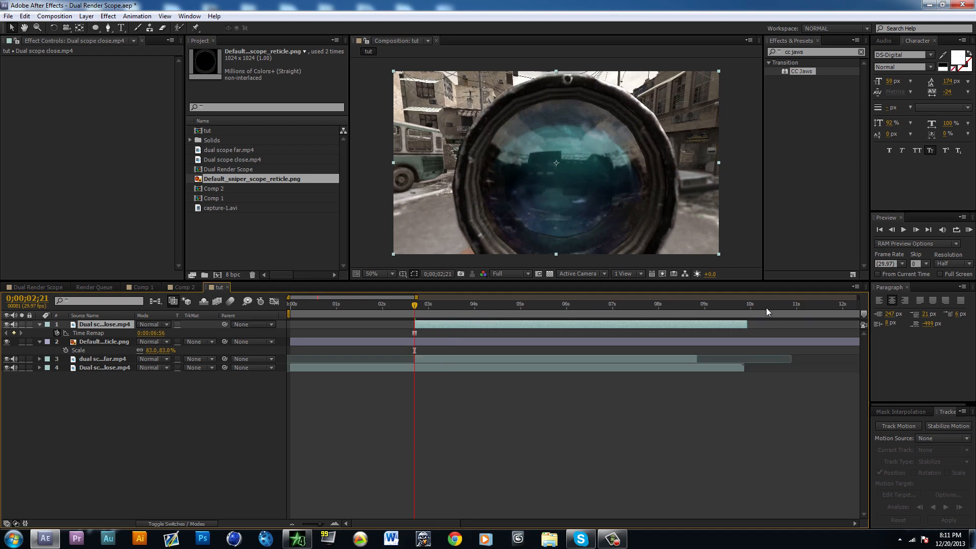
key("alt+bracketright")
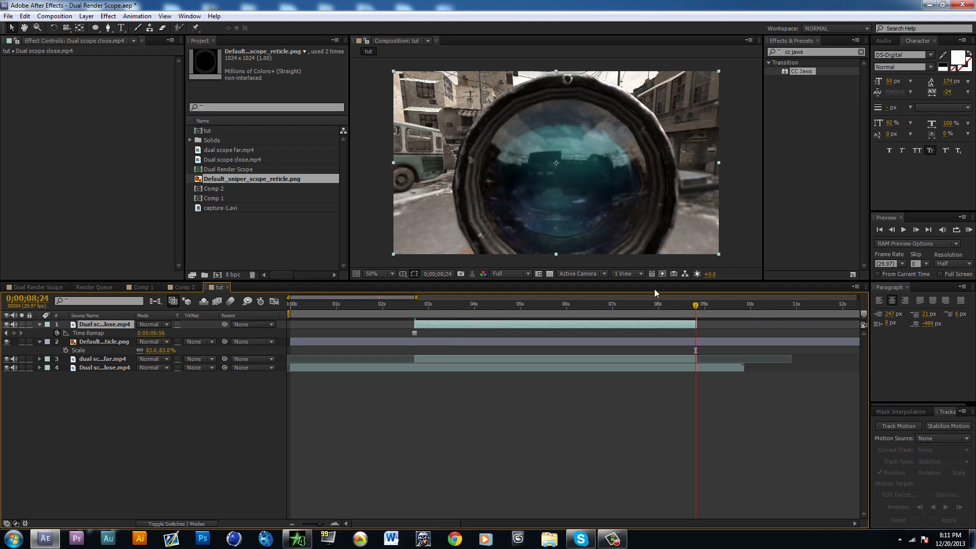
At 0;00;02;21, draw a circular mask around the scope glass on the frozen Dual scope close layer
left_click(415, 303)
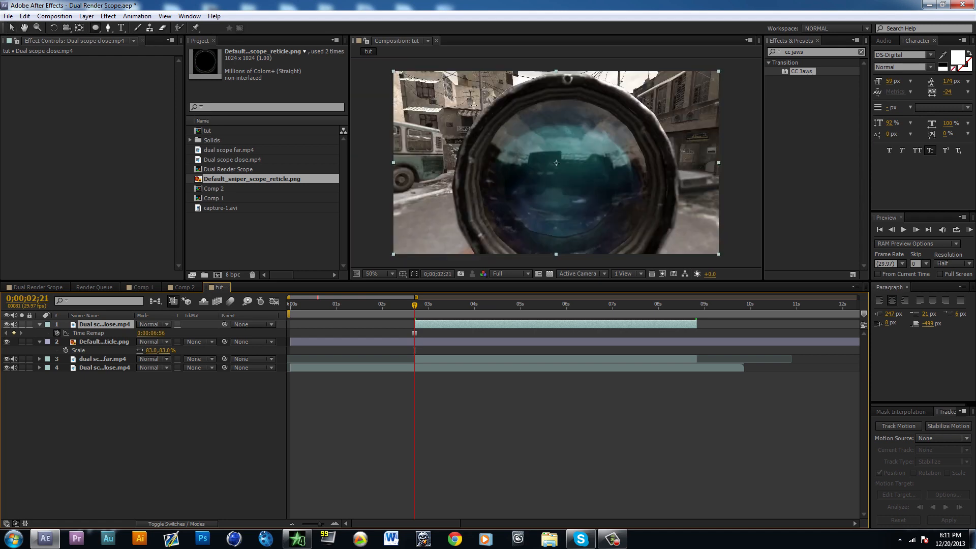
mouse_move(464, 105)
left_mouse_down()
mouse_move(577, 161)
mouse_move(636, 235)
mouse_move(645, 265)
left_mouse_up()
key("ctrl+z")
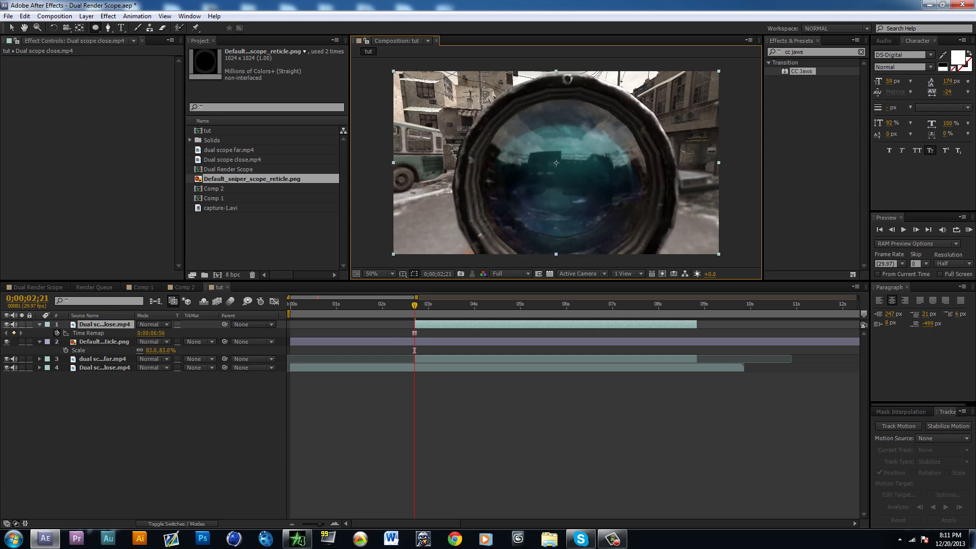
left_click_drag(477, 97, 641, 193)
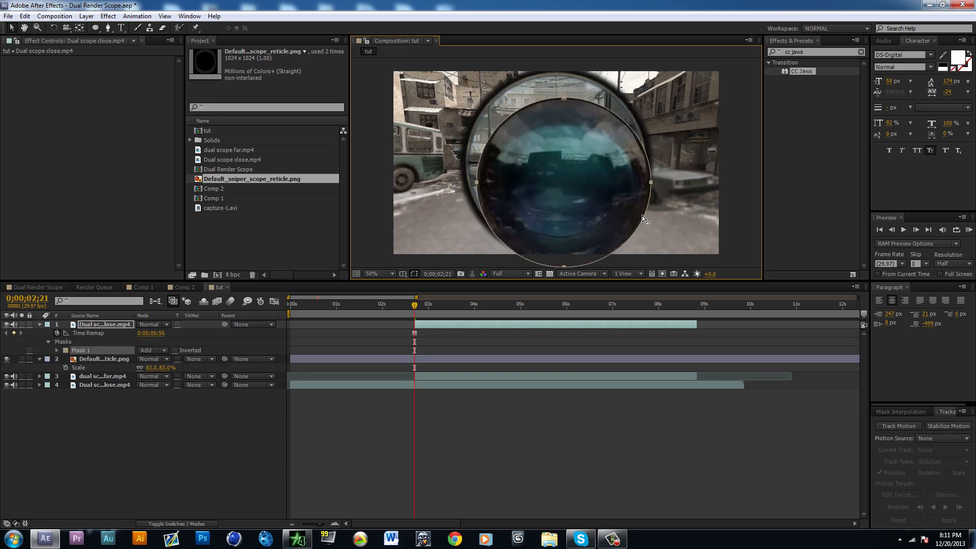
key("v")
key("Right")
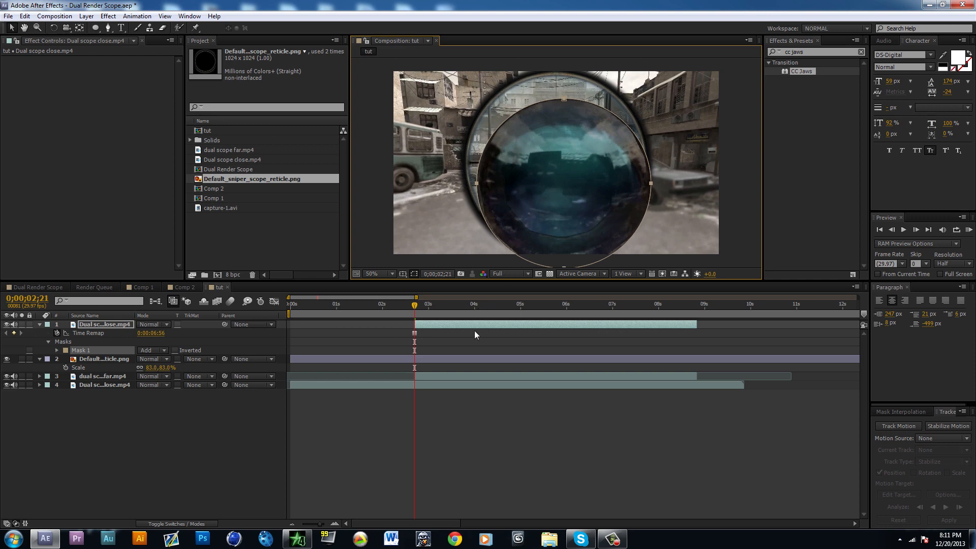
Set the circular mask's expansion to 1 pixel and its feather to 17 pixels
key("m")
key("m")
key("m")
key("m")
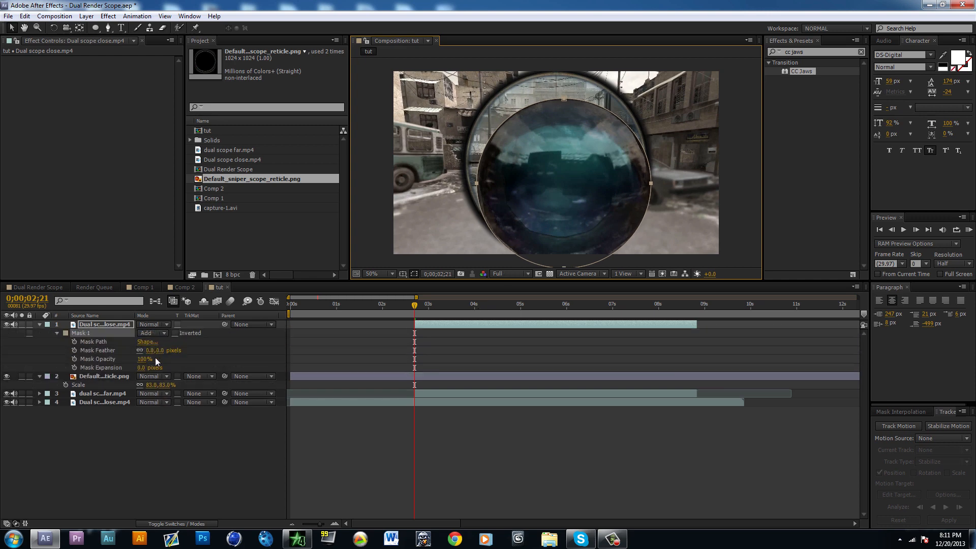
left_click_drag(148, 369, 174, 348)
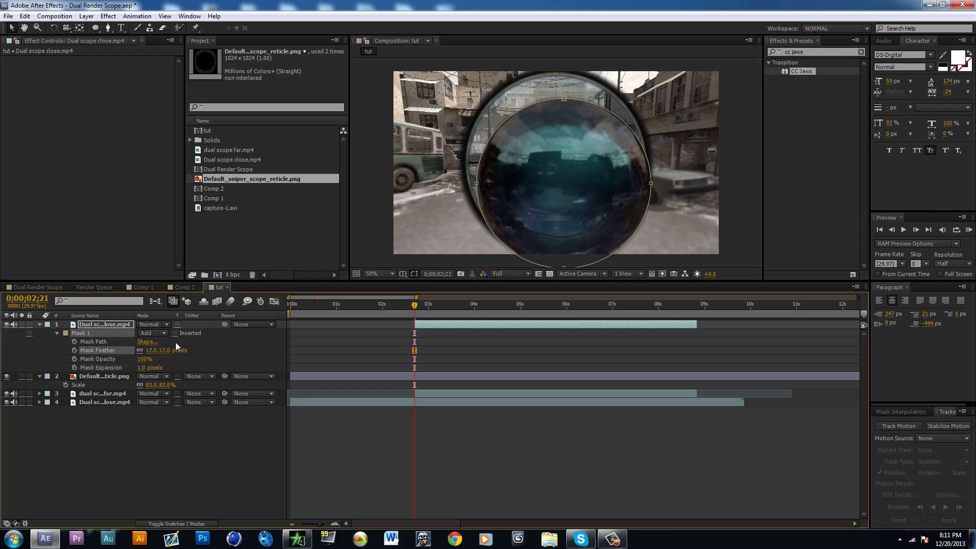
Duplicate Mask 1 on the frozen scope layer and set the copy's mode to Subtract
left_click(155, 333)
left_click(105, 333)
key("ctrl+d")
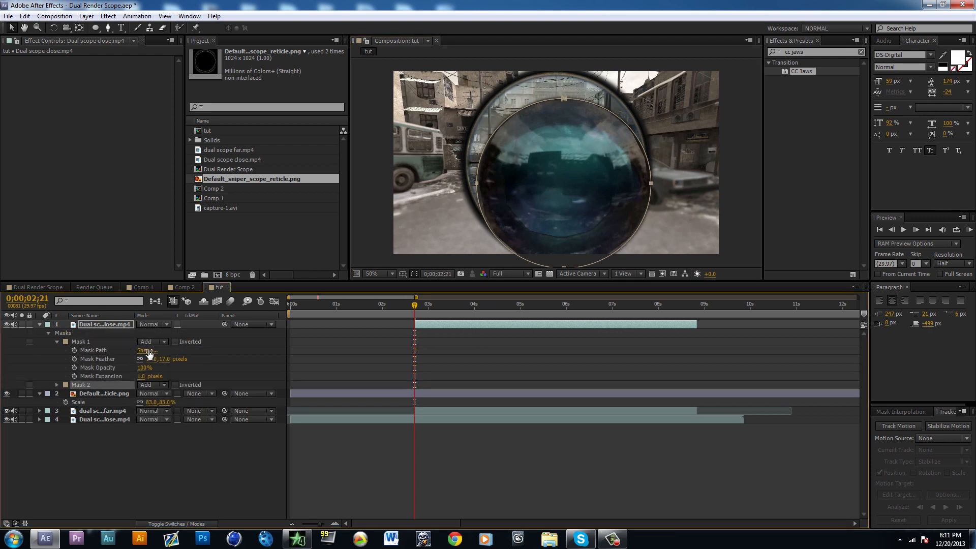
key("m")
key("m")
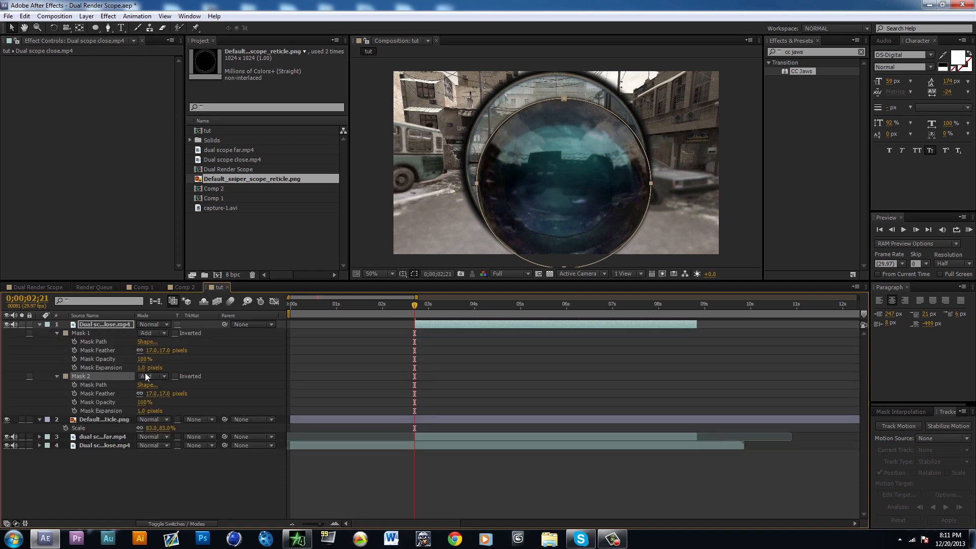
left_click(151, 376)
Set the expansion of Mask 1 to 70 pixels and of Mask 2 to 3 pixels, leaving only the scope ring
left_click(167, 409)
mouse_move(143, 410)
left_mouse_down()
mouse_move(125, 410)
mouse_move(136, 411)
left_mouse_up()
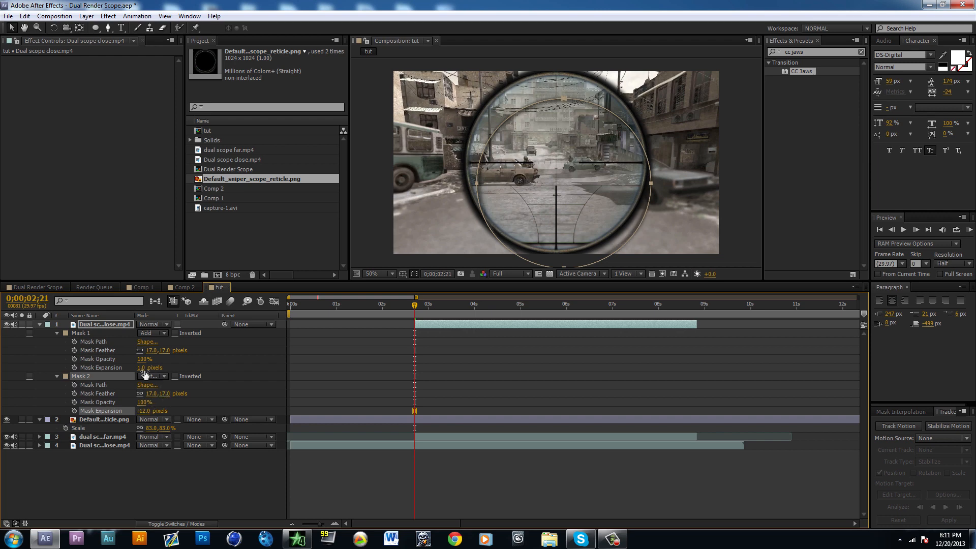
mouse_move(145, 369)
left_mouse_down()
mouse_move(194, 367)
mouse_move(178, 367)
left_mouse_up()
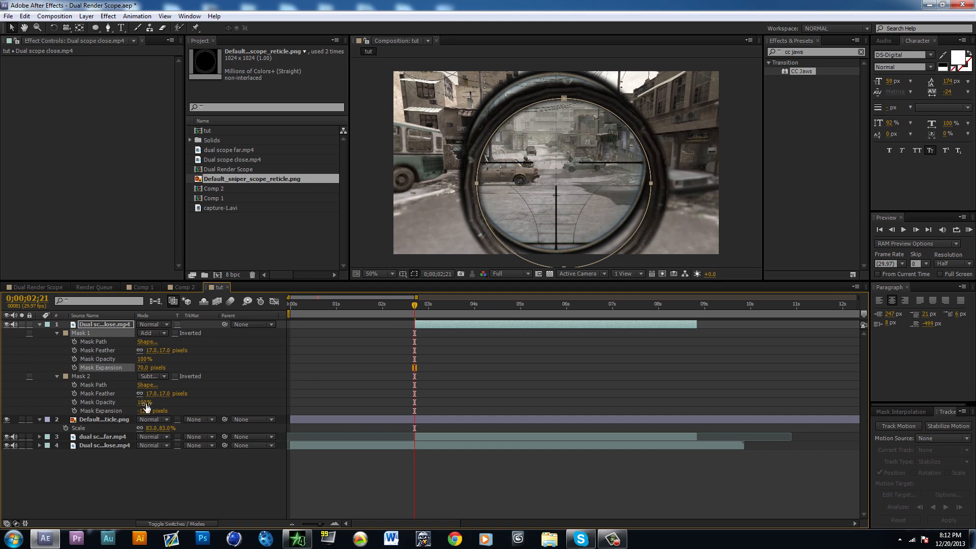
left_click_drag(142, 410, 151, 409)
left_click(293, 387)
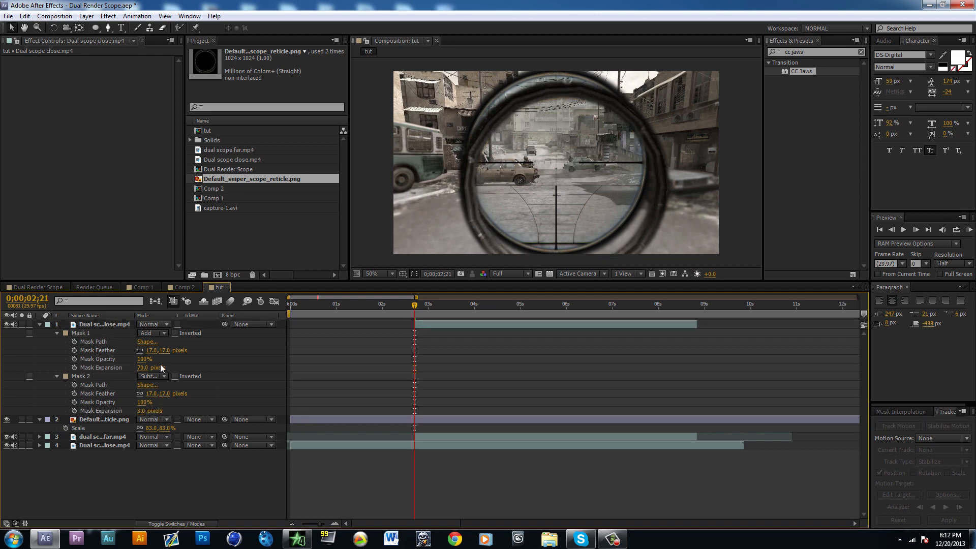
Set the feather of both Mask 1 and Mask 2 to 15 pixels
left_click_drag(170, 357, 168, 356)
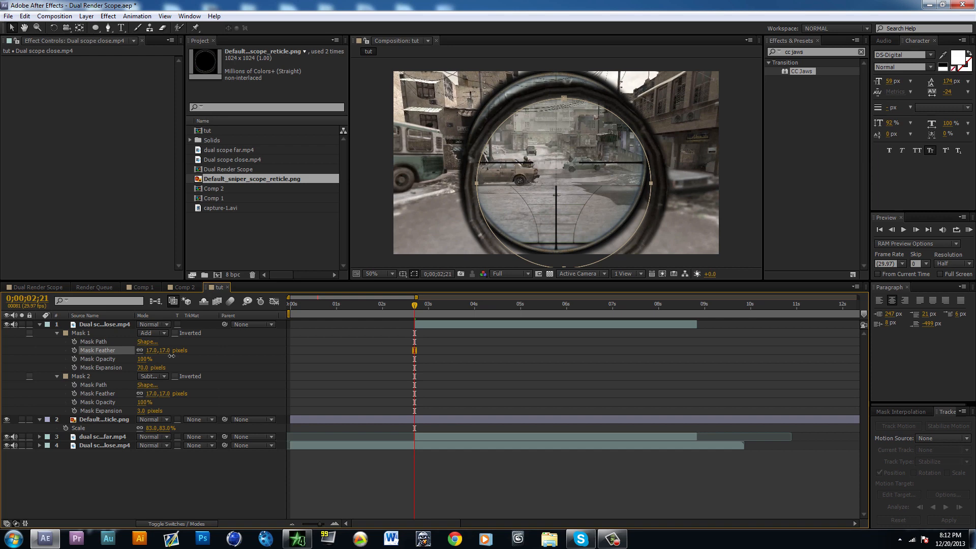
left_click(195, 371)
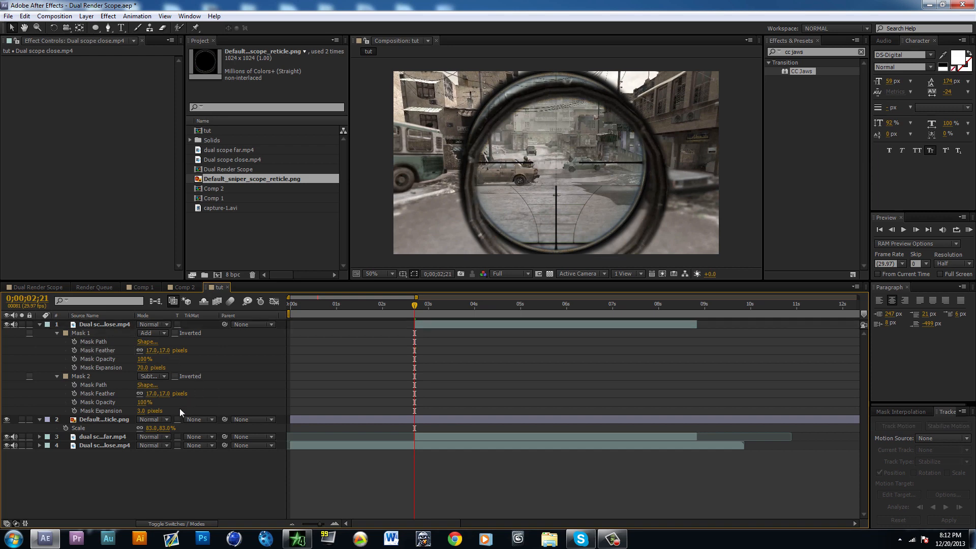
key("Return")
left_click(446, 397)
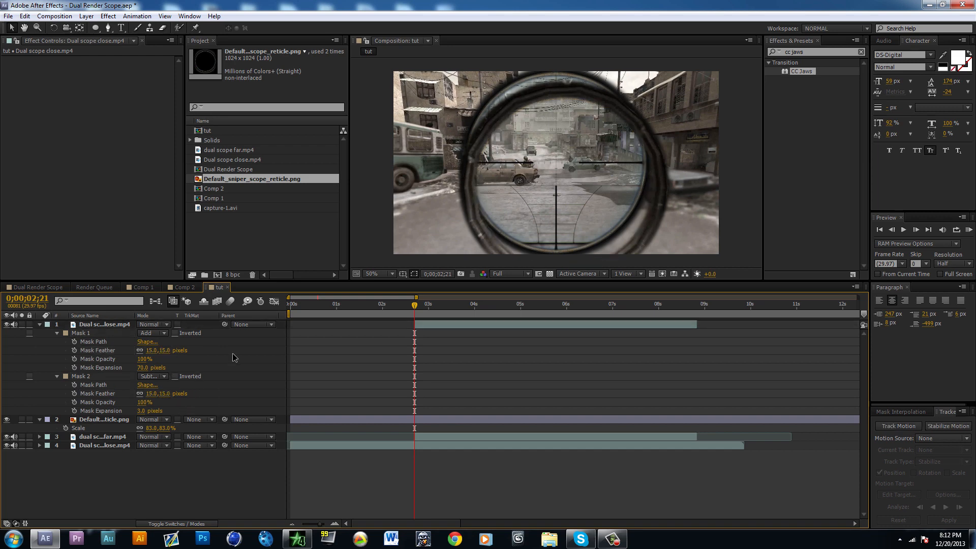
Center the frozen scope ring over the circular scope view and scale its layer to 110%
left_click(490, 328)
left_click_drag(578, 192, 583, 188)
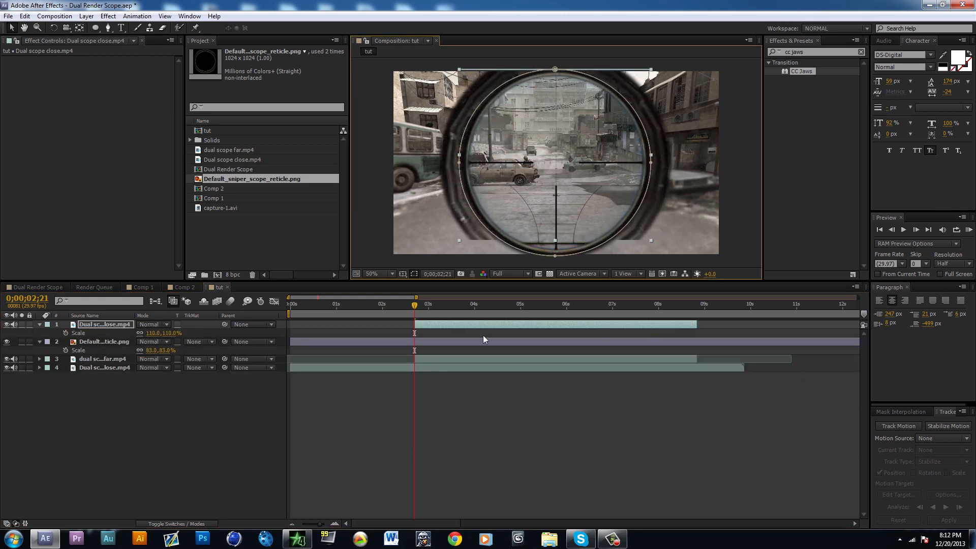
Move the frozen scope ring layer below the reticle layer and scale it to 105%
left_click_drag(105, 324, 104, 353)
left_click(475, 418)
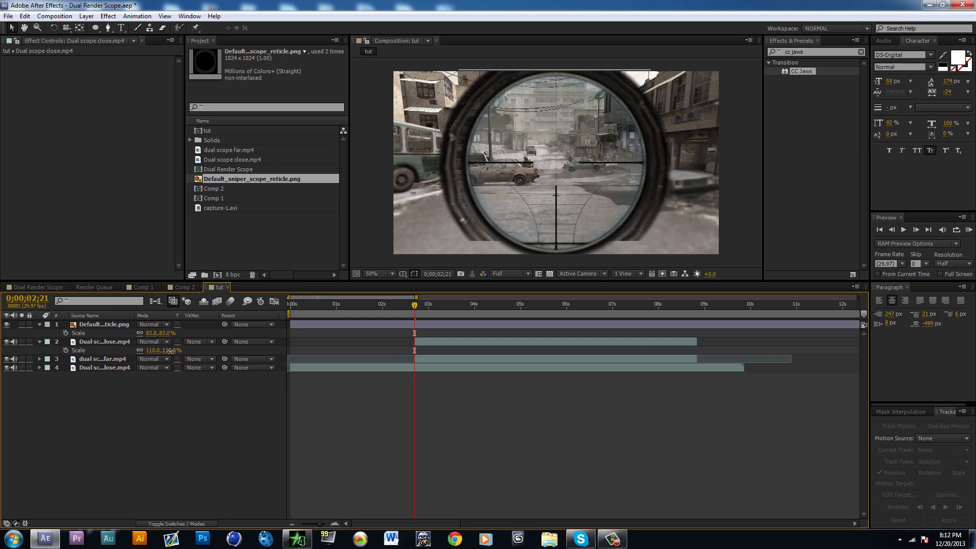
left_click_drag(168, 350, 162, 350)
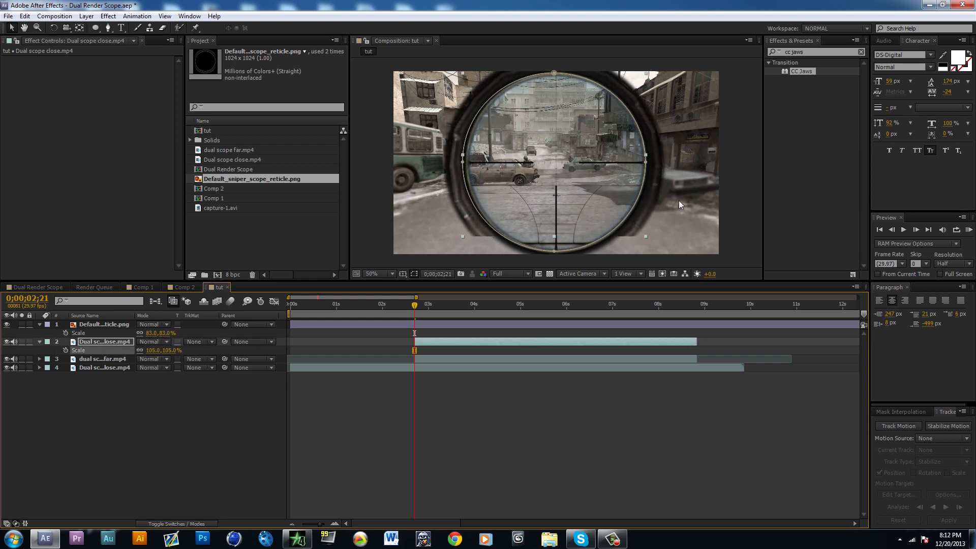
left_click(614, 441)
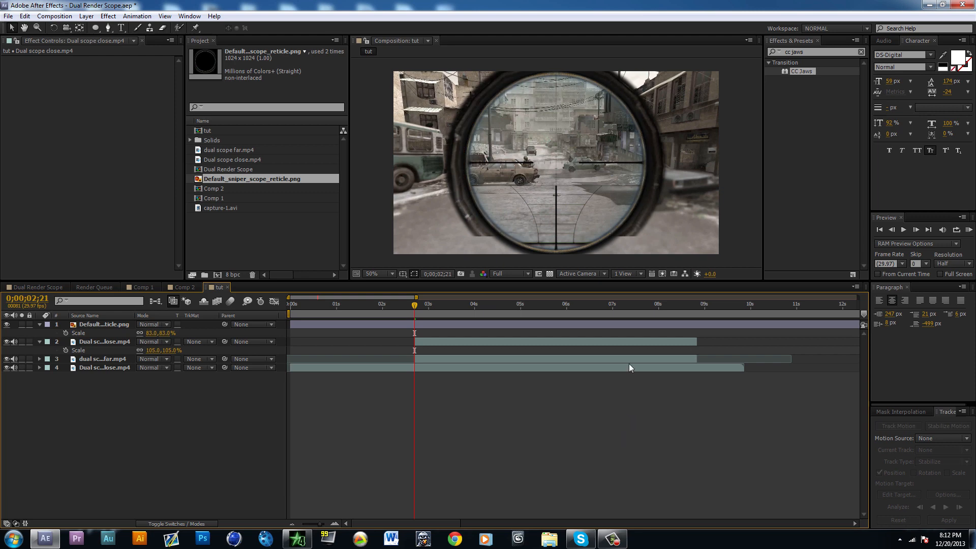
Rename the frozen scope ring layer to Scope Outline
right_click(92, 344)
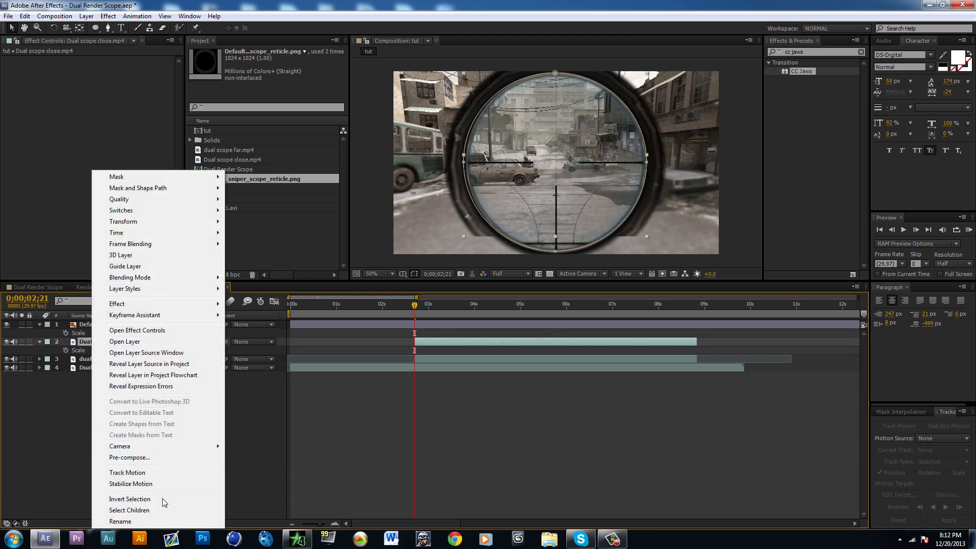
left_click(120, 521)
type("Scope Outline")
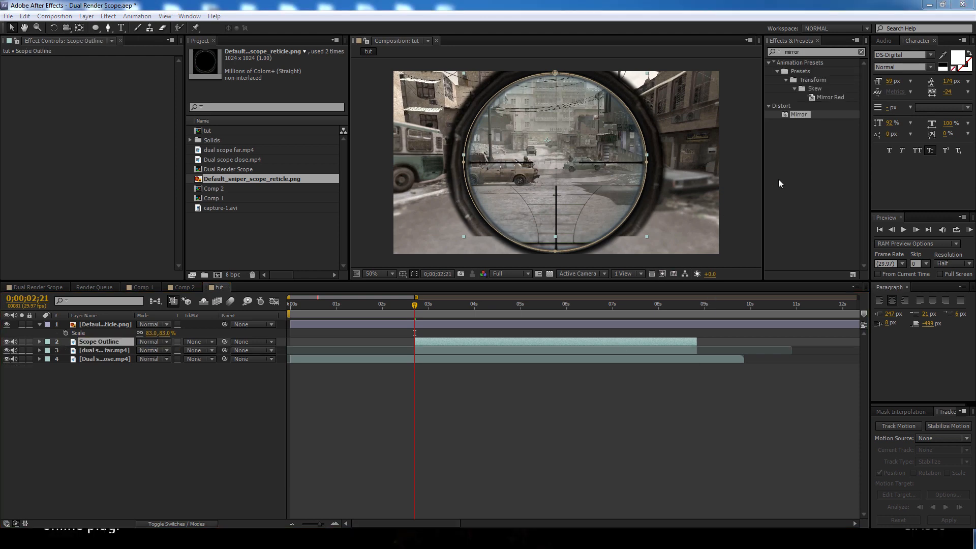
left_click(687, 379)
Pre-compose the Scope Outline layer as Scope Outline Comp 1, moving all attributes into the new composition
right_click(691, 340)
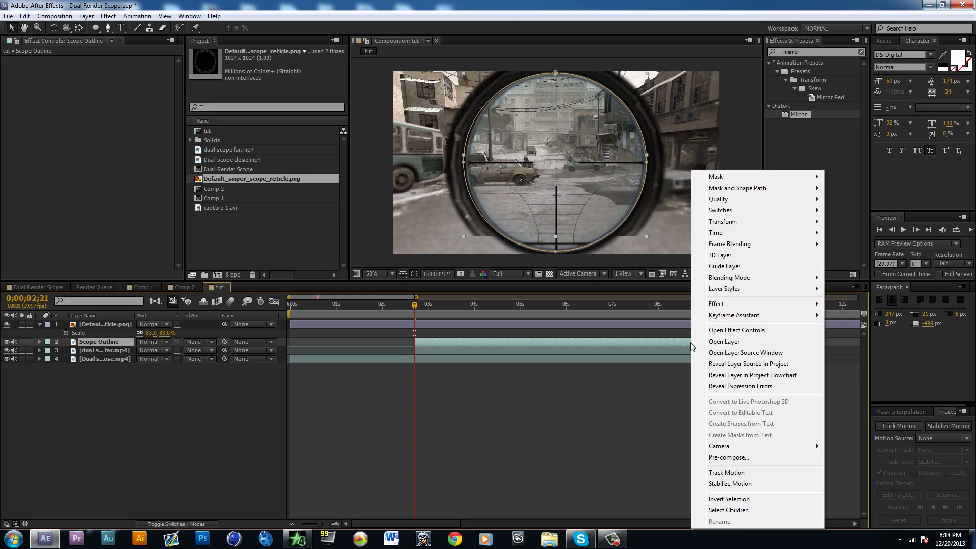
left_click(734, 456)
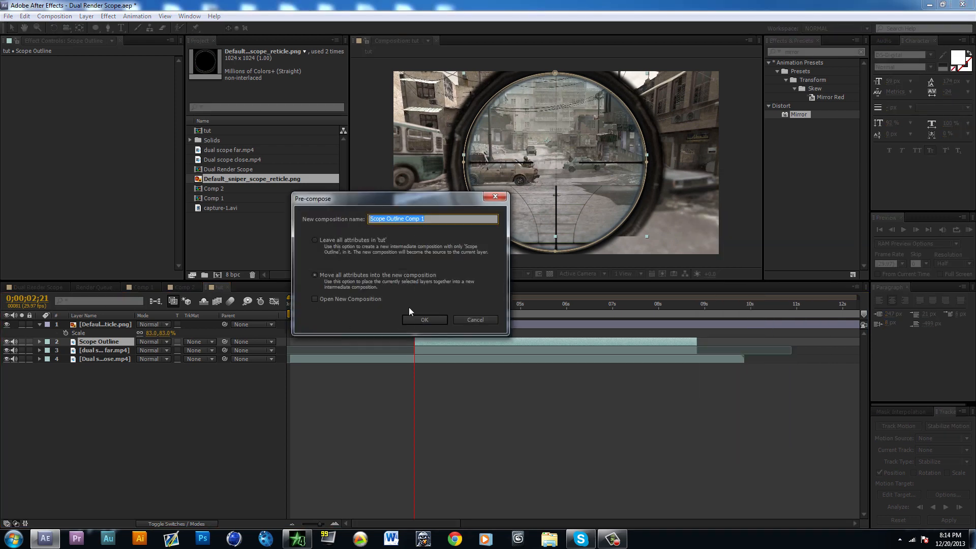
left_click(404, 274)
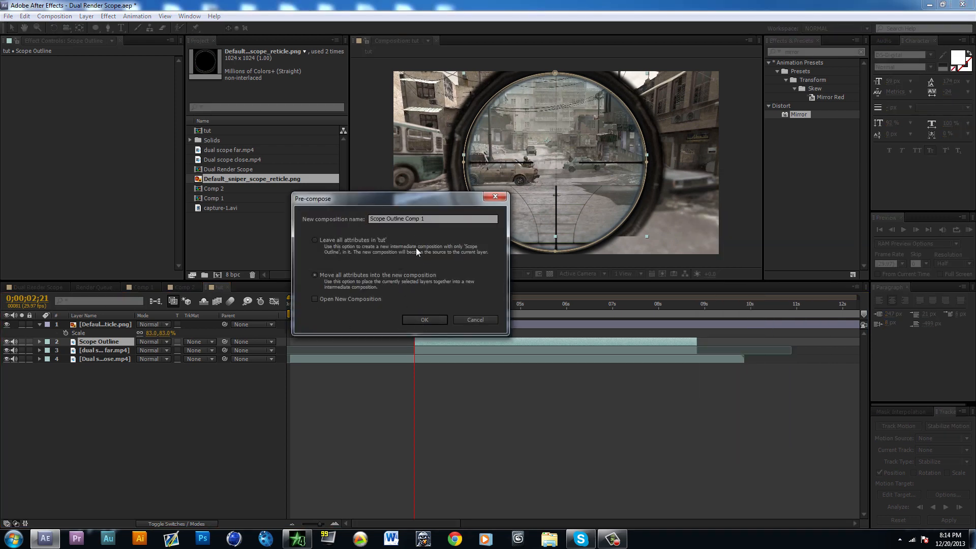
left_click(423, 320)
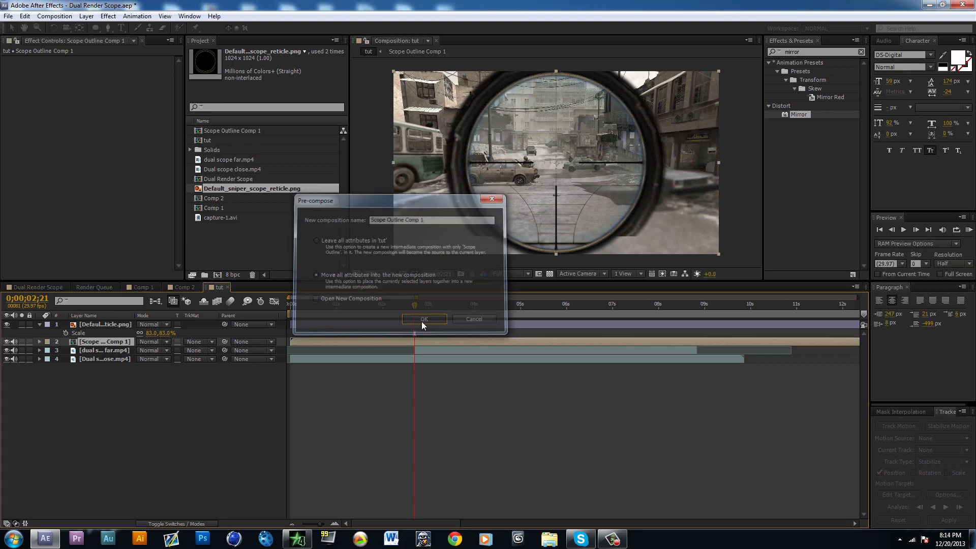
Trim the Scope Outline Comp 1 layer to start at 0;00;02;21 and end at 0;00;08;24
key("alt+bracketleft")
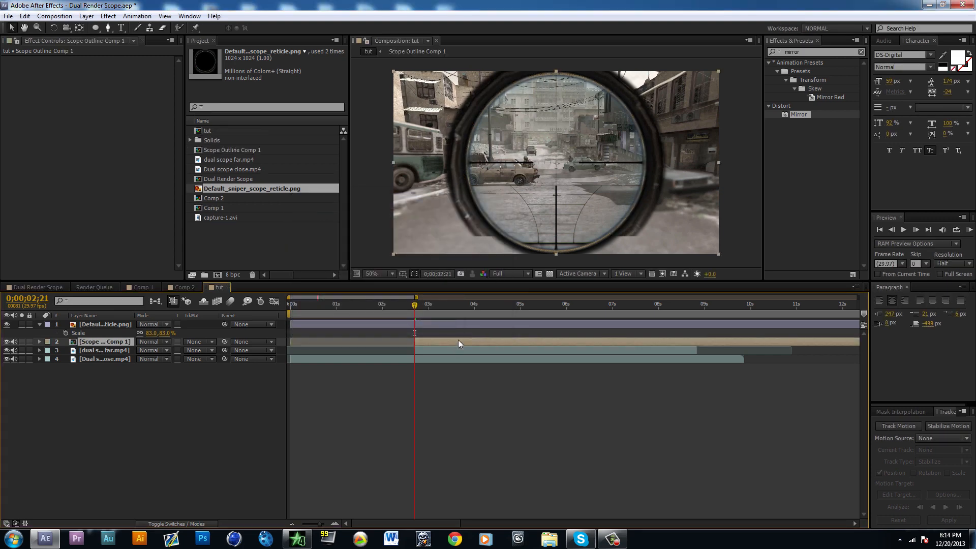
left_click(694, 306)
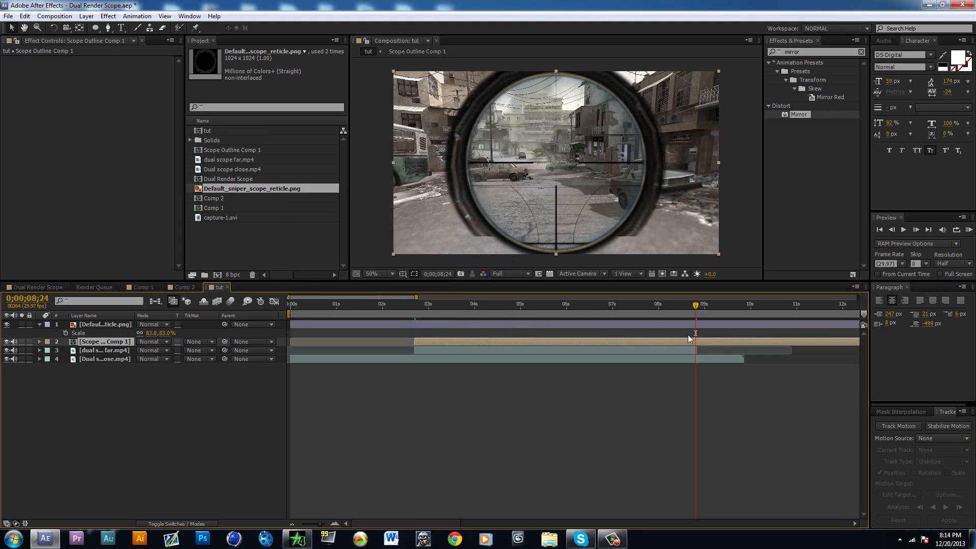
key("alt+bracketright")
Apply the Mirror effect to the Scope Outline Comp 1 layer and set its Reflection Angle to 90°
left_click(609, 304)
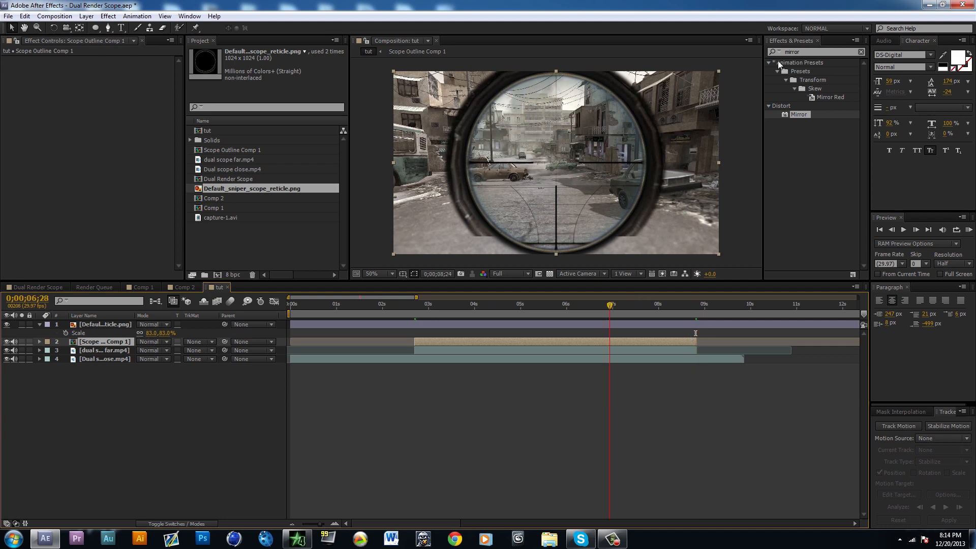
double_click(809, 115)
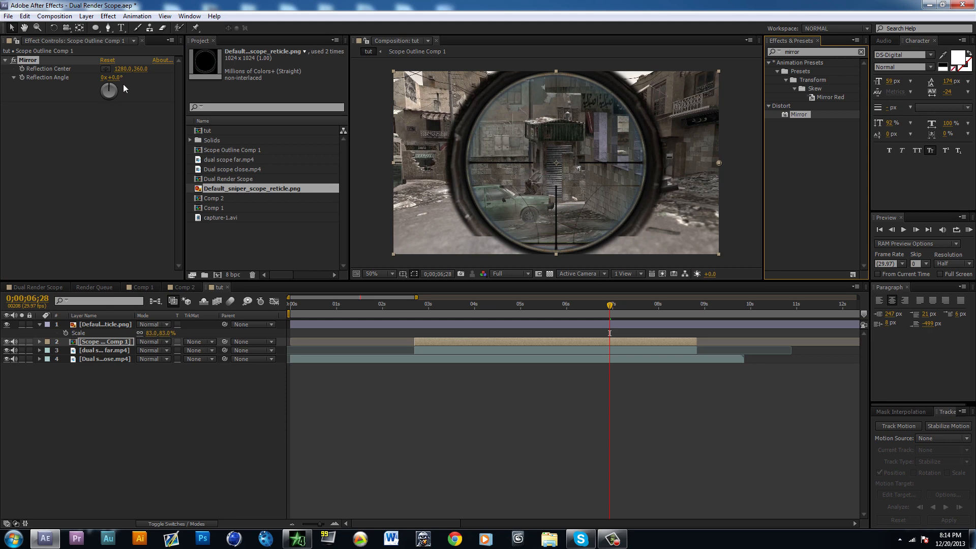
left_click(553, 304)
left_click(115, 79)
key("Return")
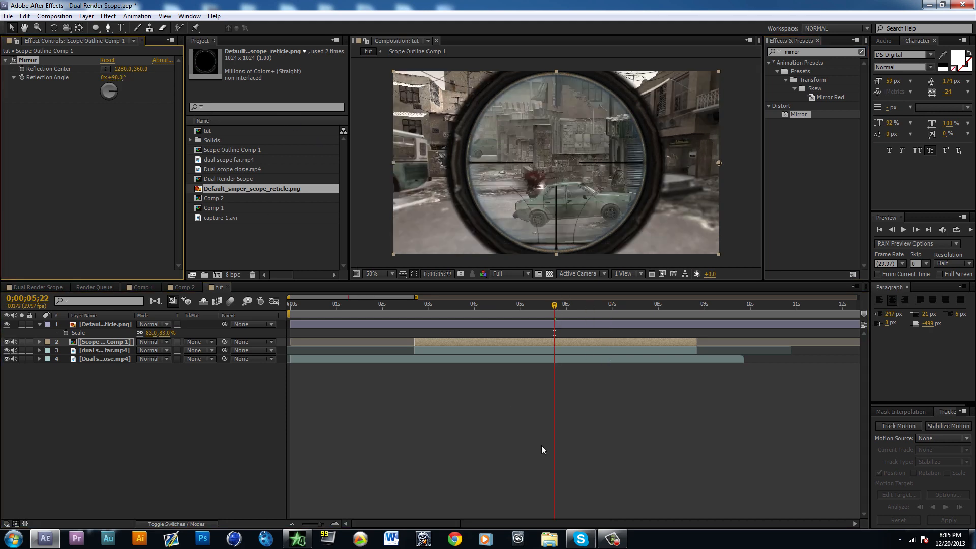
left_click(556, 486)
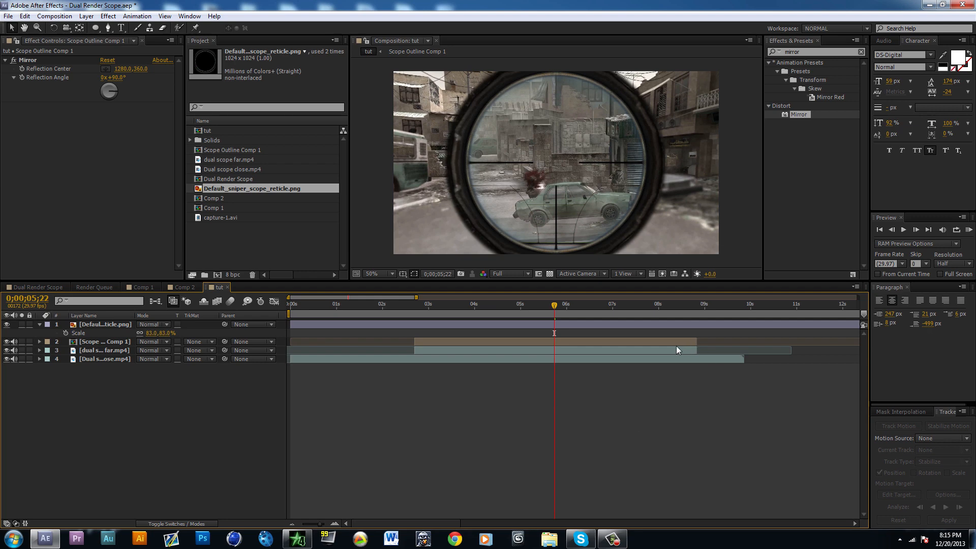
Collapse the reticle layer's Scale property, add an adjustment layer above it and move the current time to 0;00;02;21
left_click(575, 325)
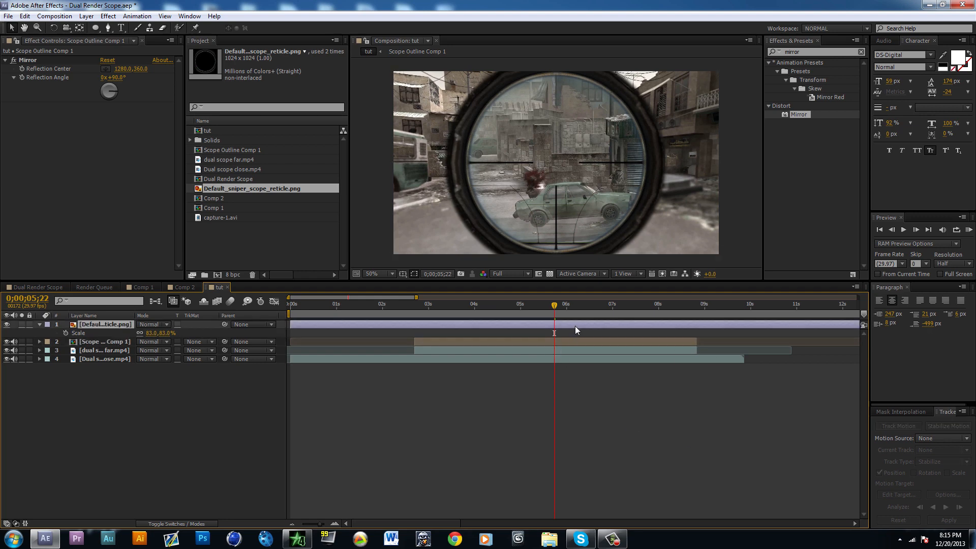
left_click(564, 422)
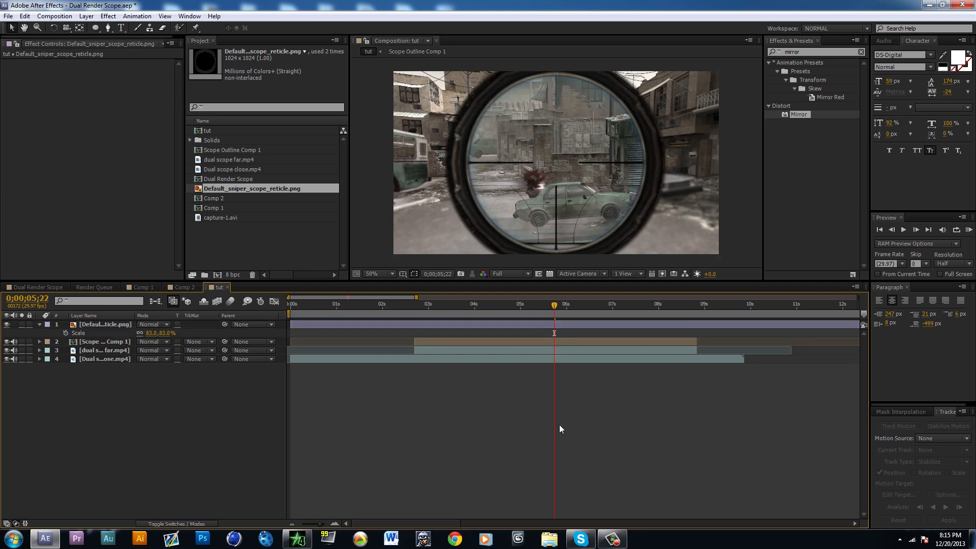
key("s")
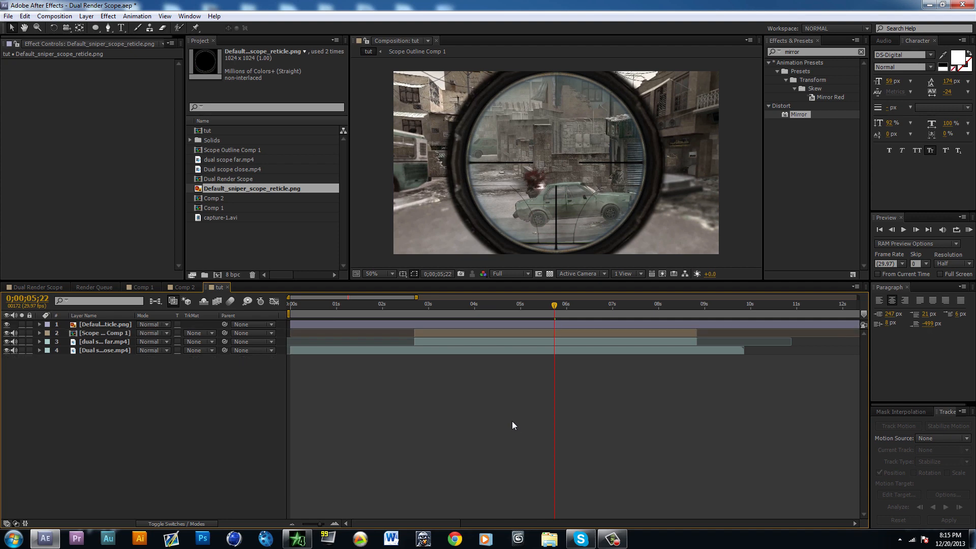
key("ctrl+alt+y")
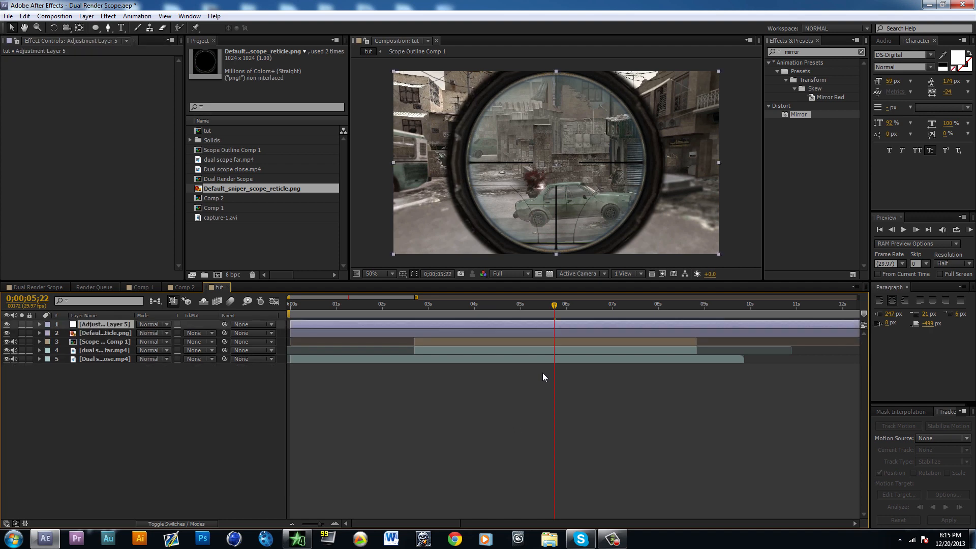
left_click_drag(410, 307, 425, 313)
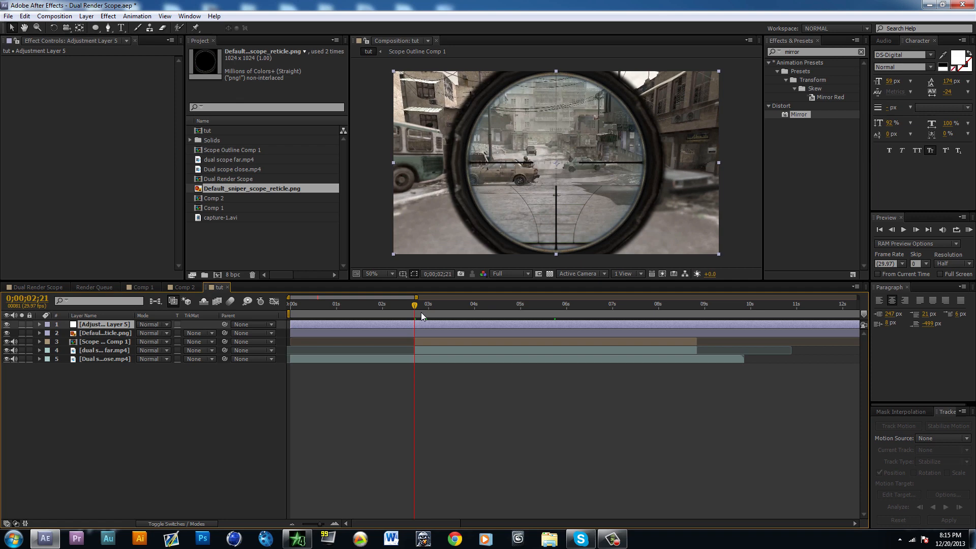
Trim both the adjustment layer and the reticle layer to start at 0;00;02;21 and end at 0;00;08;24
key("alt+bracketleft")
left_click(696, 312)
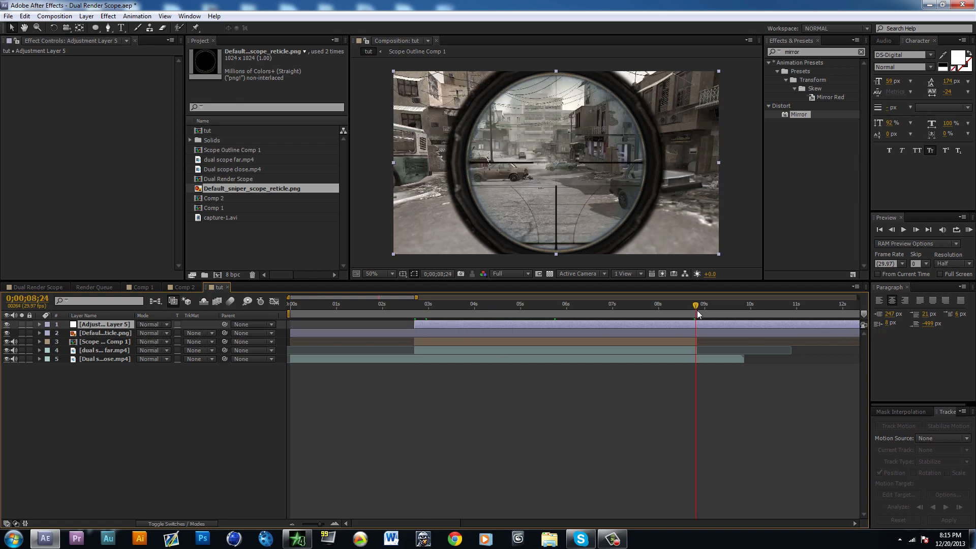
left_click(693, 338)
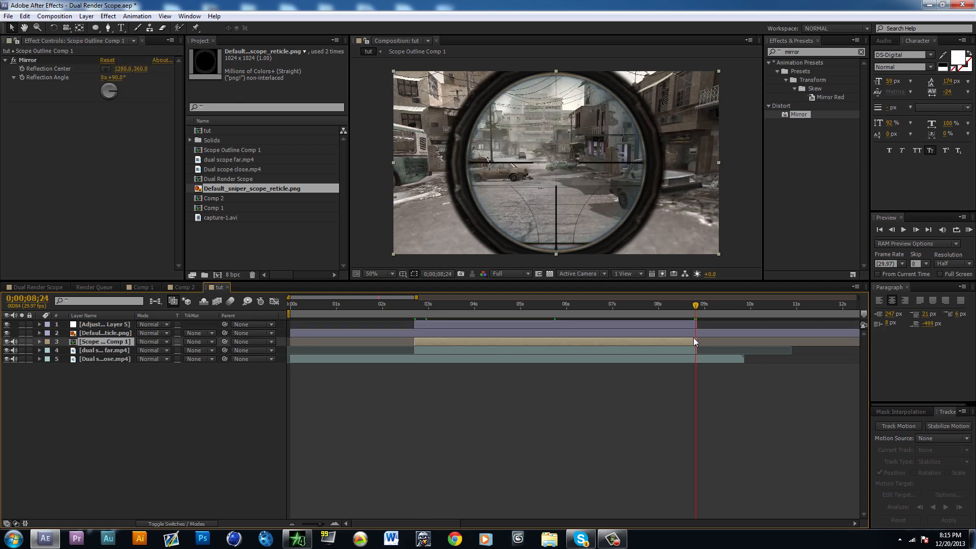
left_click(696, 335)
key("alt+bracketright")
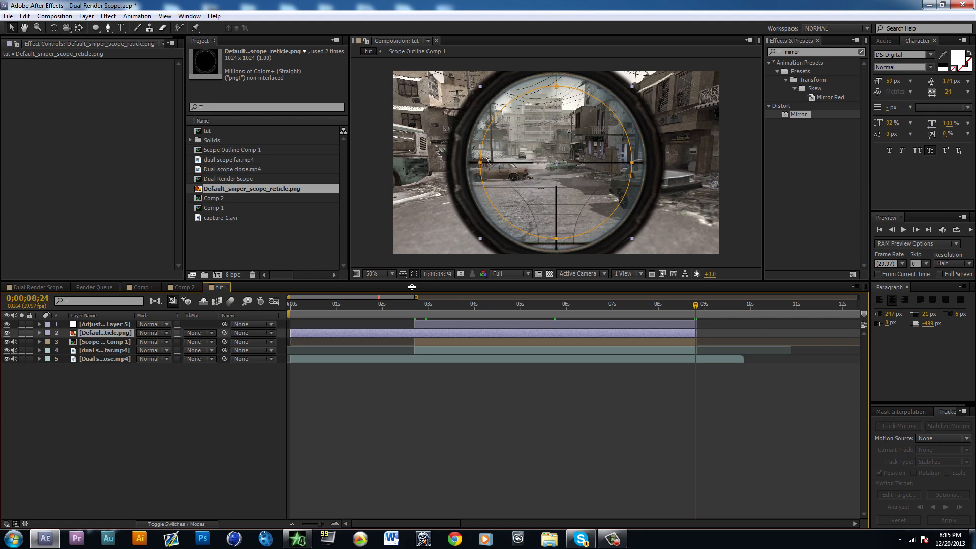
left_click(416, 311)
key("alt+bracketleft")
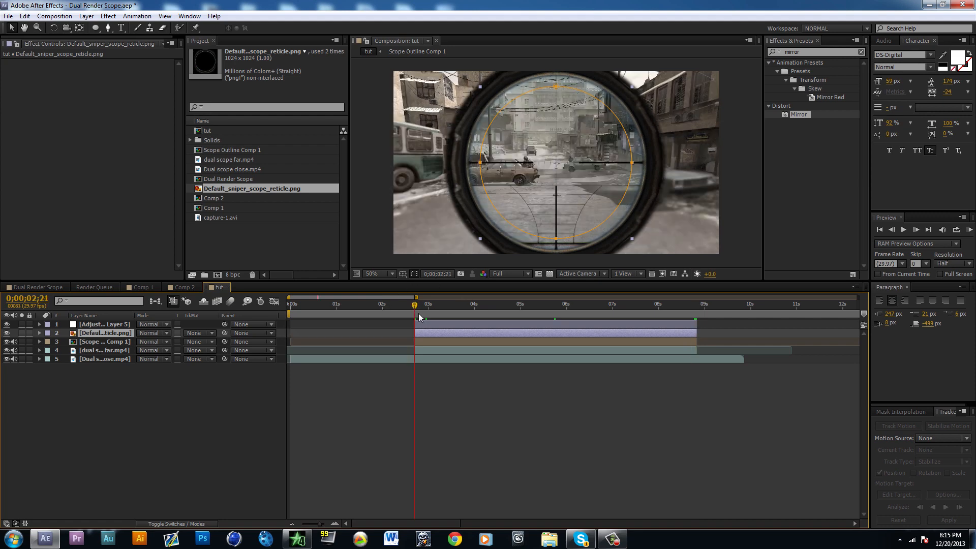
left_click(474, 451)
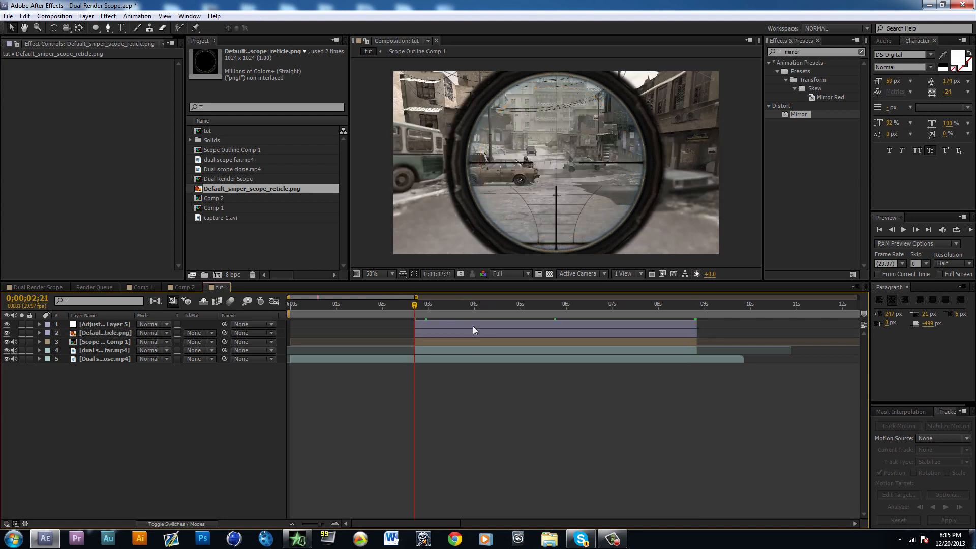
Apply the Magic Bullet Looks effect to the adjustment layer and open its look editor
left_click(472, 326)
left_click_drag(812, 52, 452, 30)
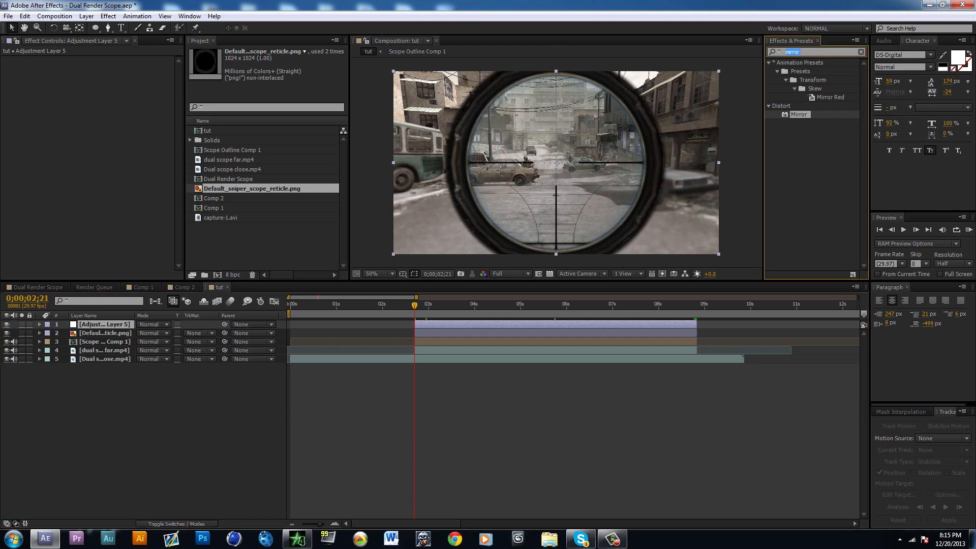
type("looks")
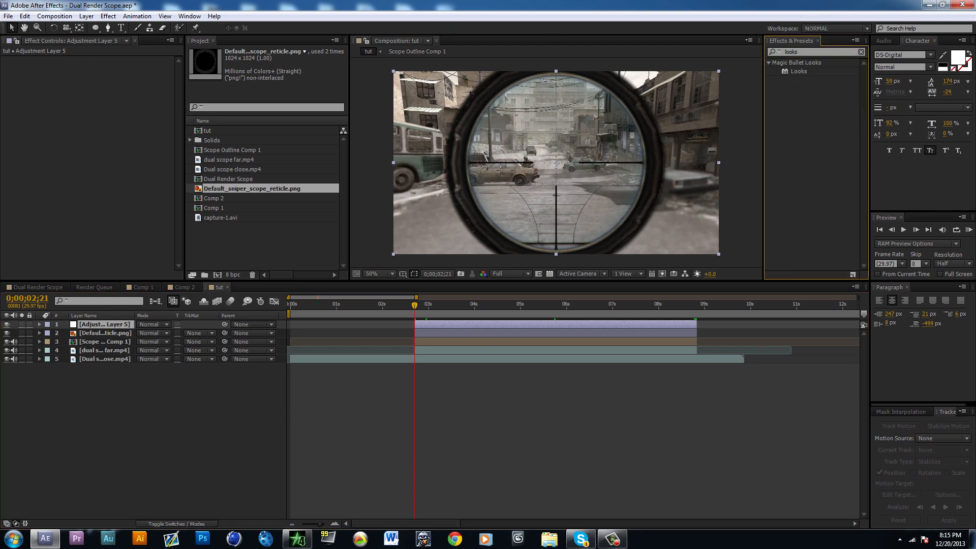
double_click(796, 71)
left_click(37, 85)
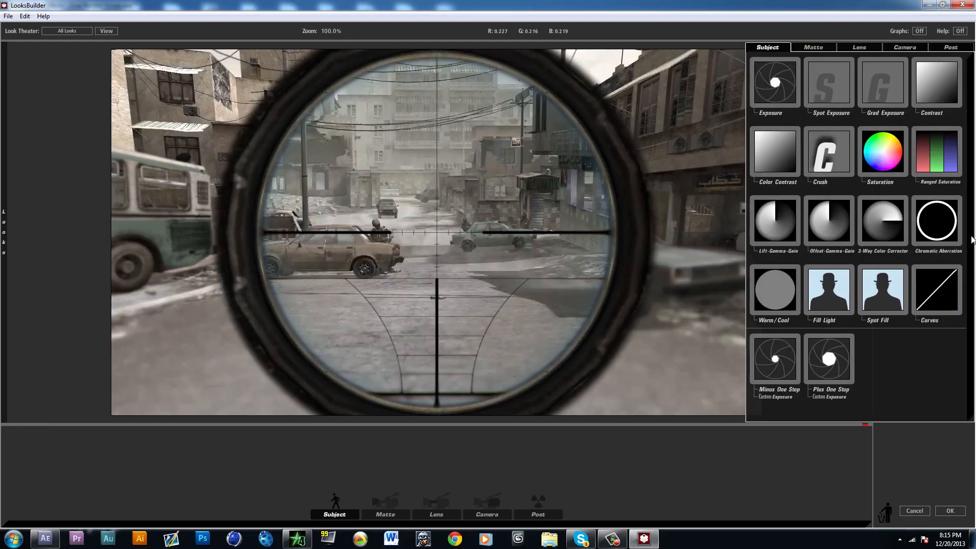
Add Chromatic Aberration to the look with Red/Cyan +6.860, Green/Magenta -5.140 and Blue/Yellow -1.830, and accept the look
double_click(944, 224)
left_click_drag(944, 423, 798, 446)
left_click_drag(943, 433, 970, 536)
left_click_drag(943, 441, 926, 506)
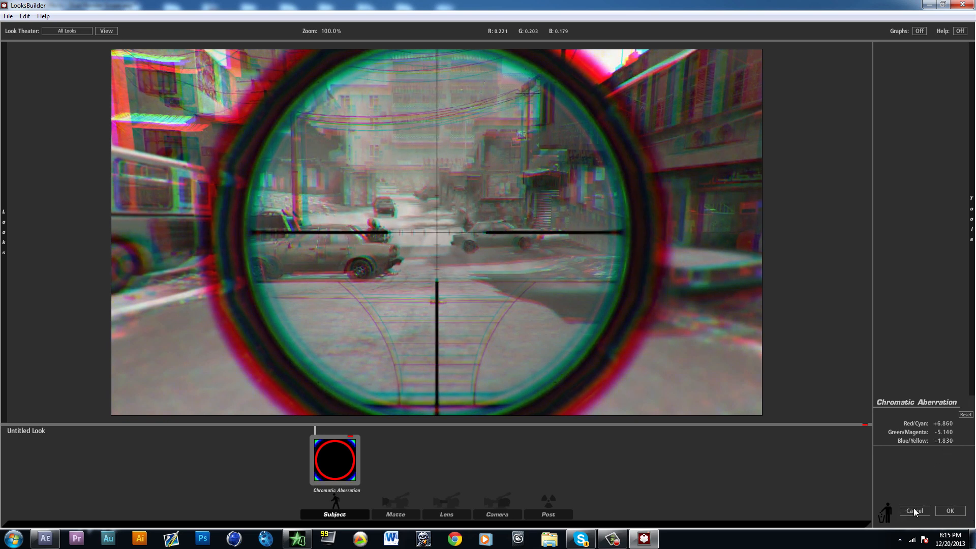
left_click(949, 510)
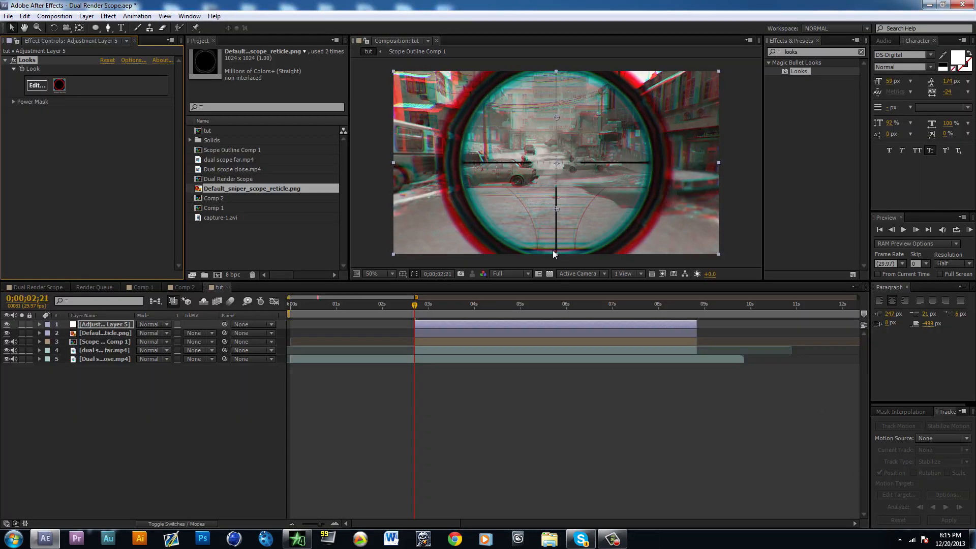
Apply CC Radial Blur to the adjustment layer with the Fading Zoom type and an Amount of 22
left_click(823, 59)
left_click_drag(820, 52, 691, 40)
type("radial")
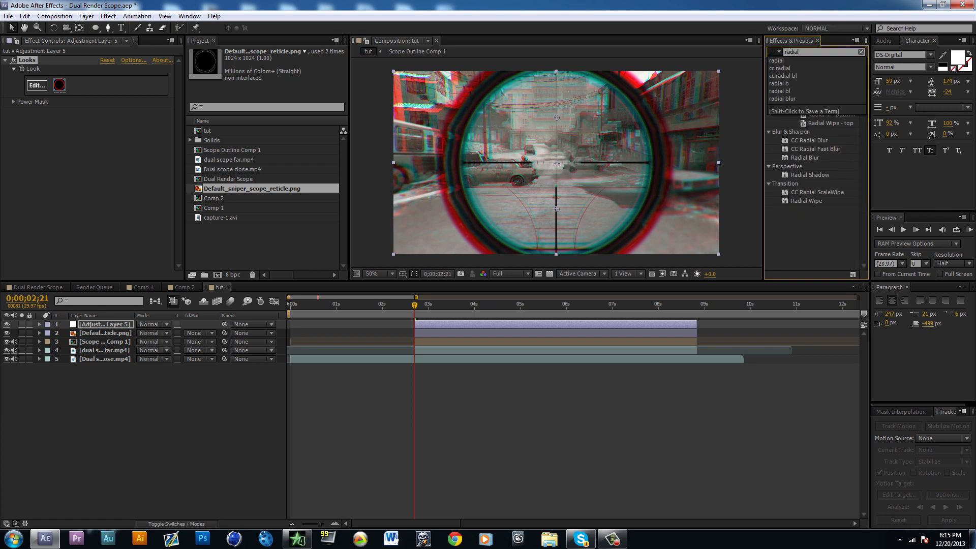
left_click(818, 141)
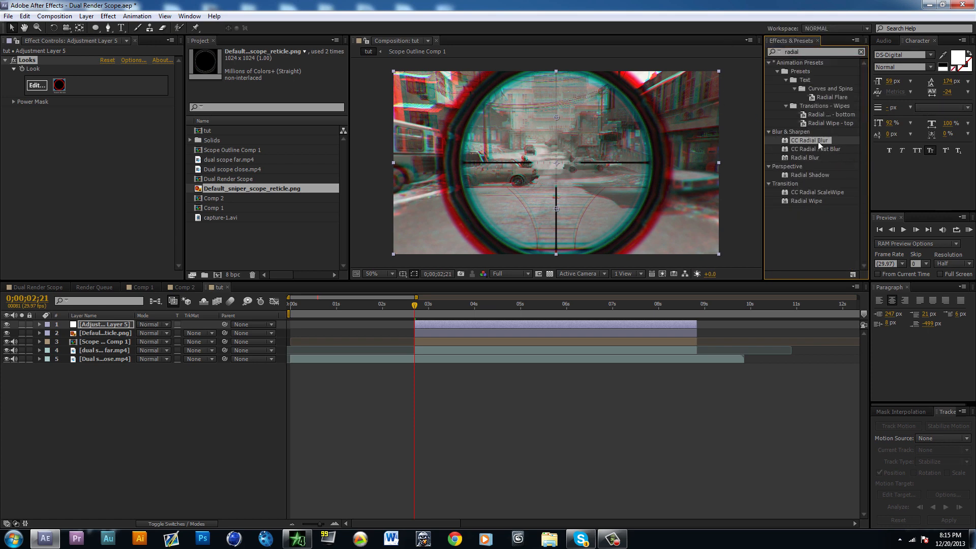
left_click_drag(818, 141, 645, 325)
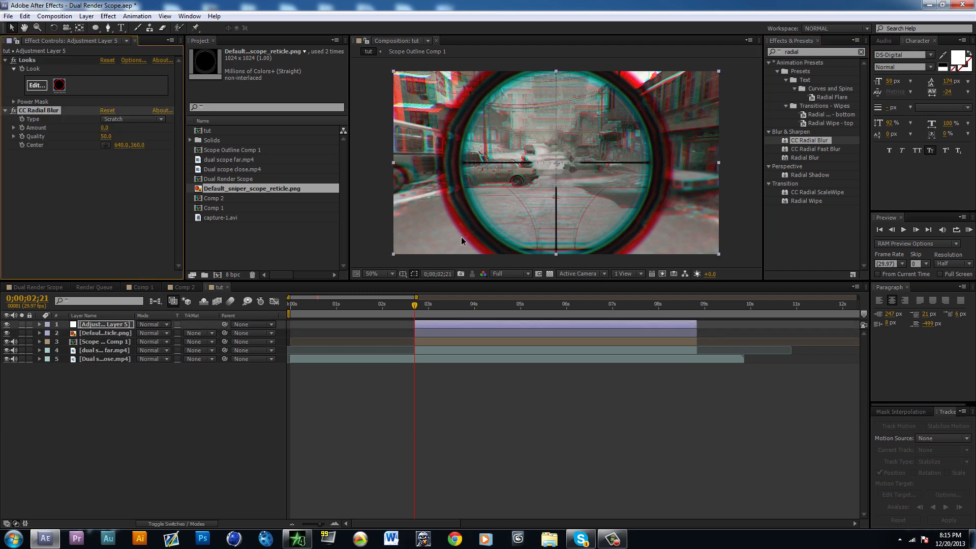
left_click(114, 120)
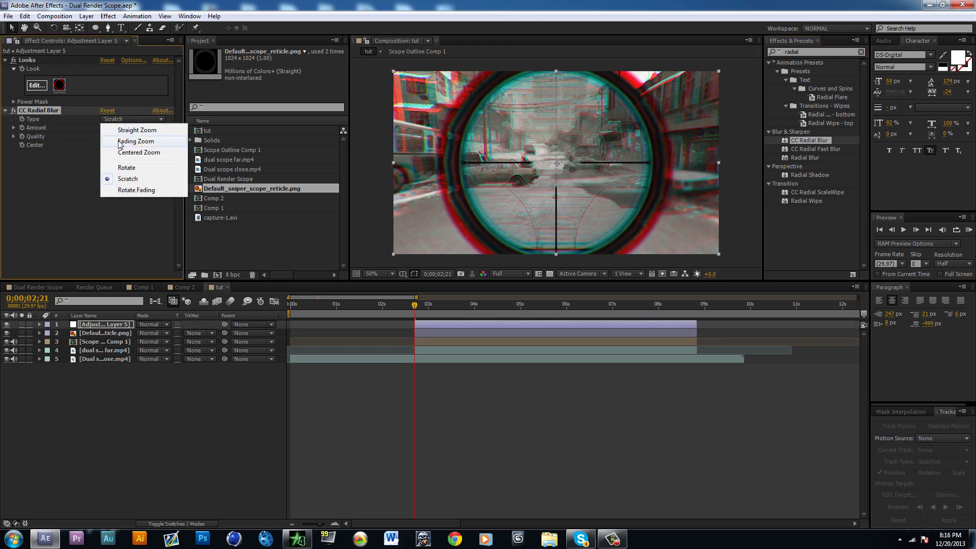
left_click(119, 143)
left_click_drag(120, 127, 122, 127)
left_click(467, 386)
Copy Mask 1 from the reticle layer onto the adjustment layer
left_click(524, 324)
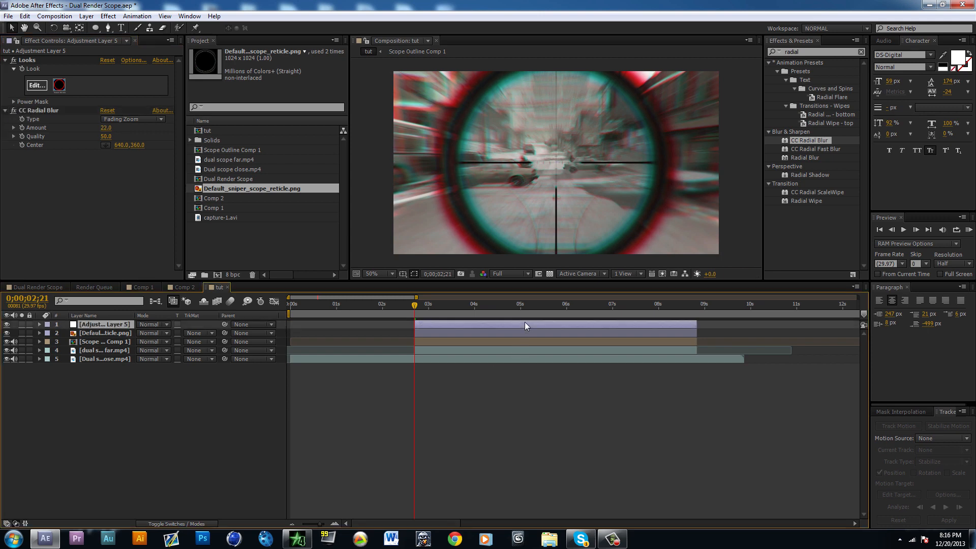
left_click(432, 334)
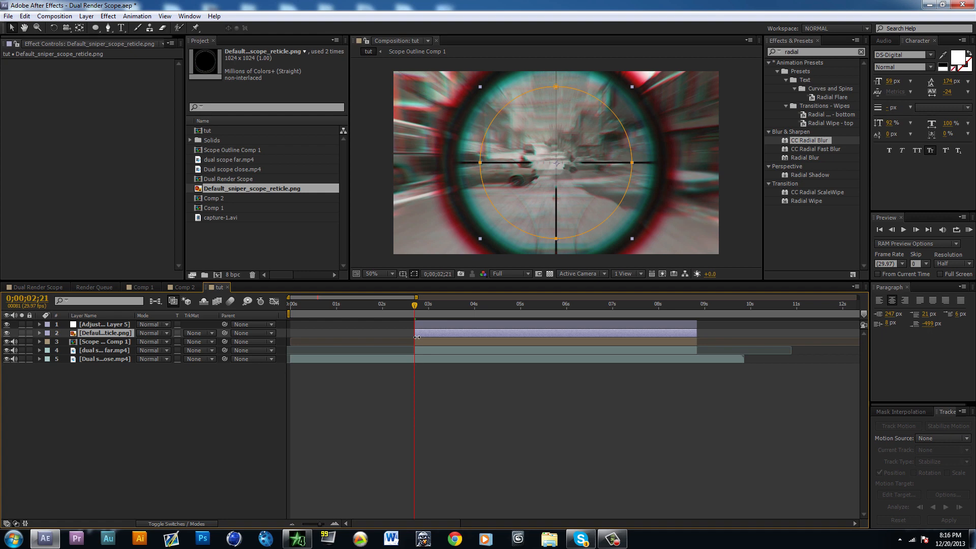
key("m")
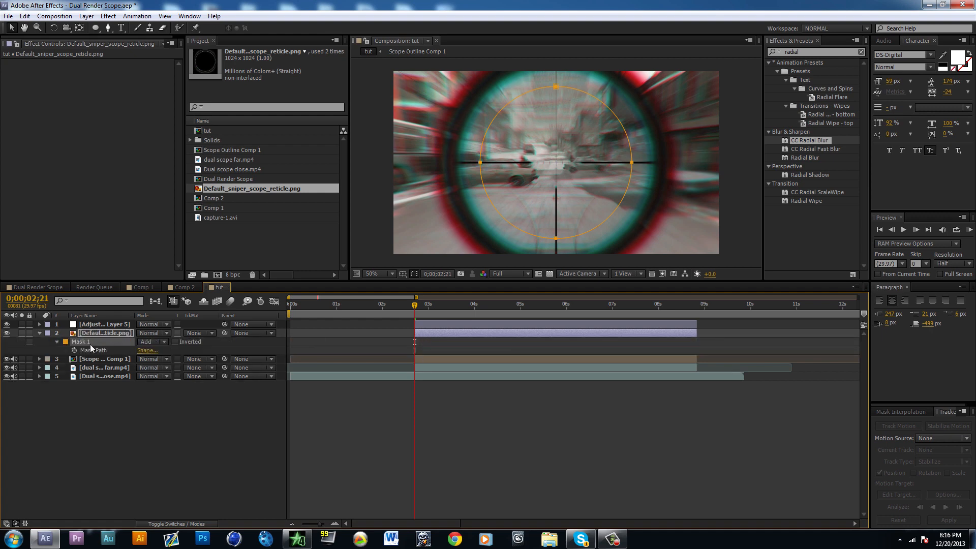
left_click(128, 324)
left_click(477, 455)
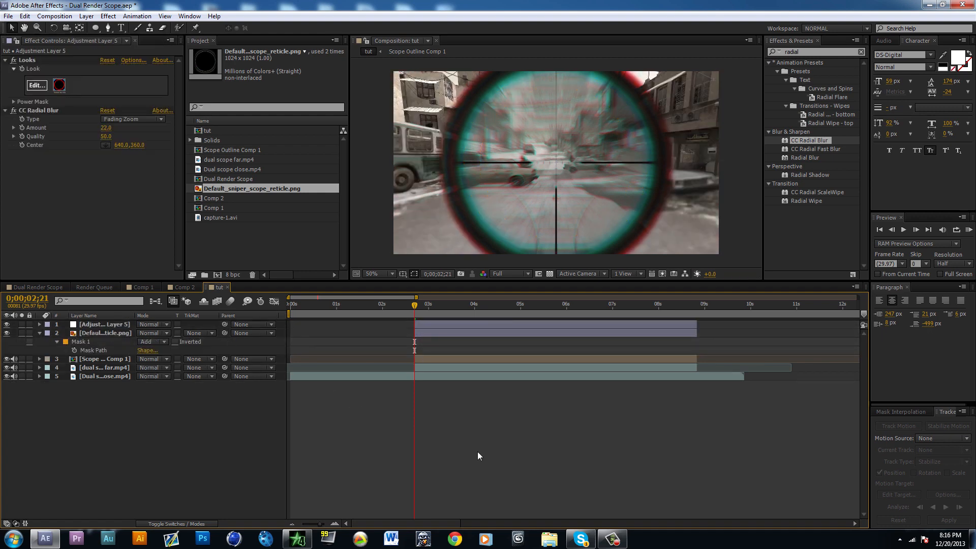
Duplicate the adjustment layer's mask and set the duplicate's mode to Subtract
left_click(463, 324)
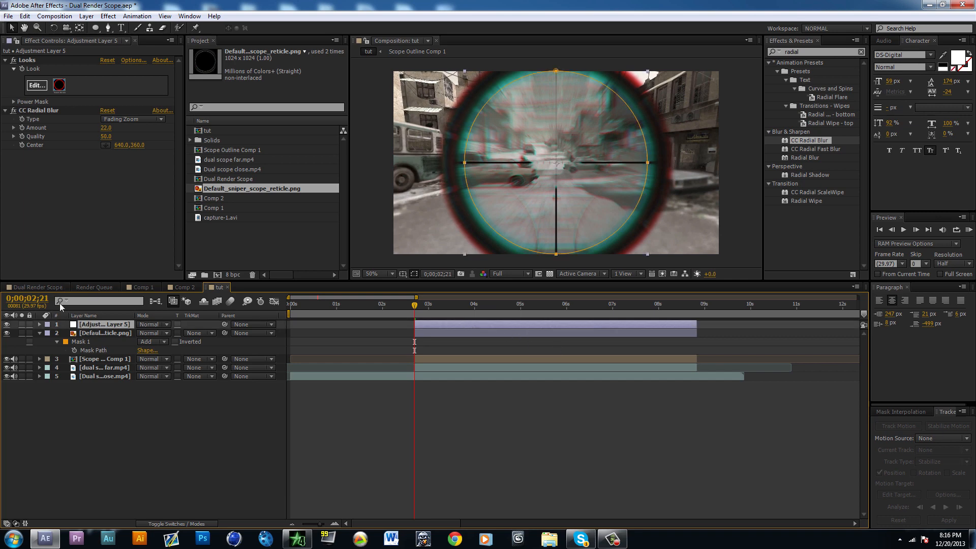
key("m")
key("ctrl+d")
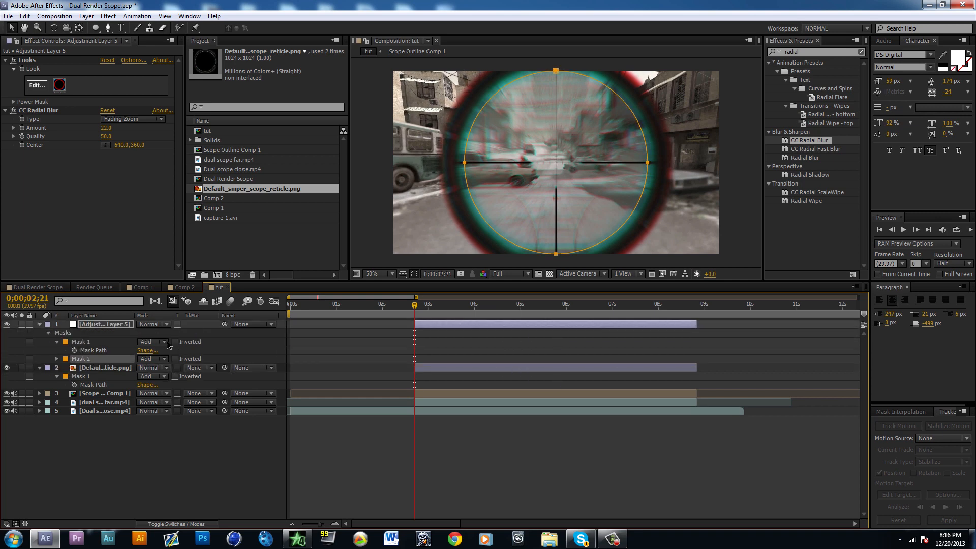
left_click(152, 359)
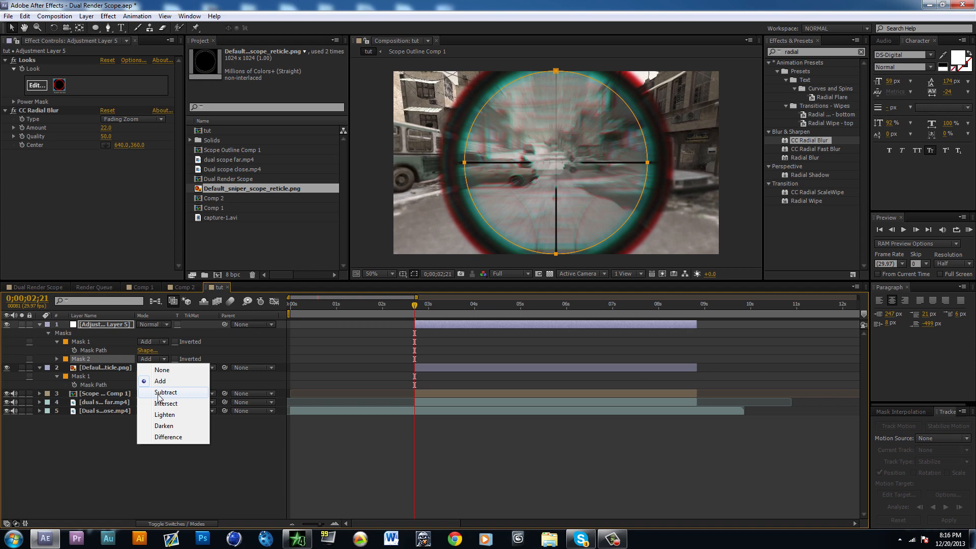
left_click(161, 392)
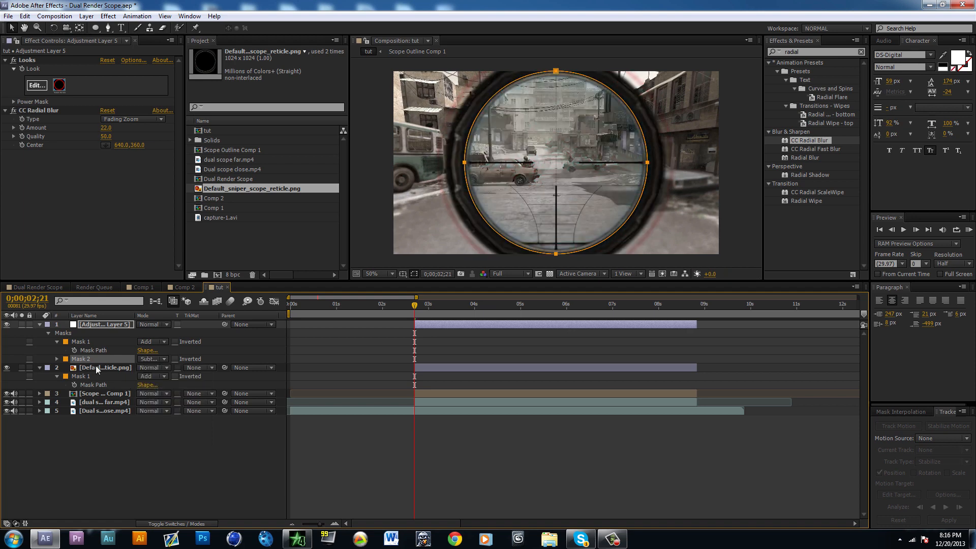
Set the adjustment layer's Mask Expansion to 0 pixels for Mask 1 and -29 pixels for Mask 2
key("m")
key("m")
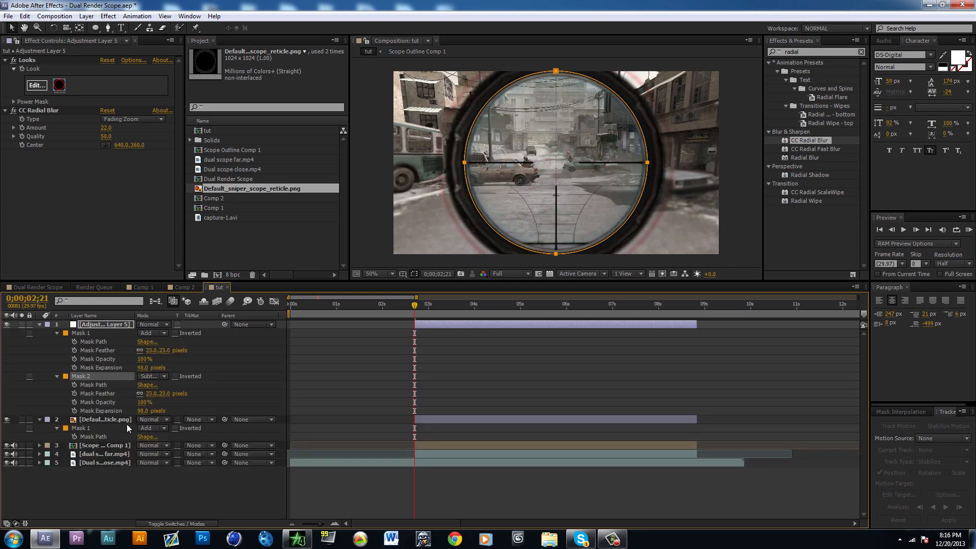
left_click_drag(145, 415, 73, 411)
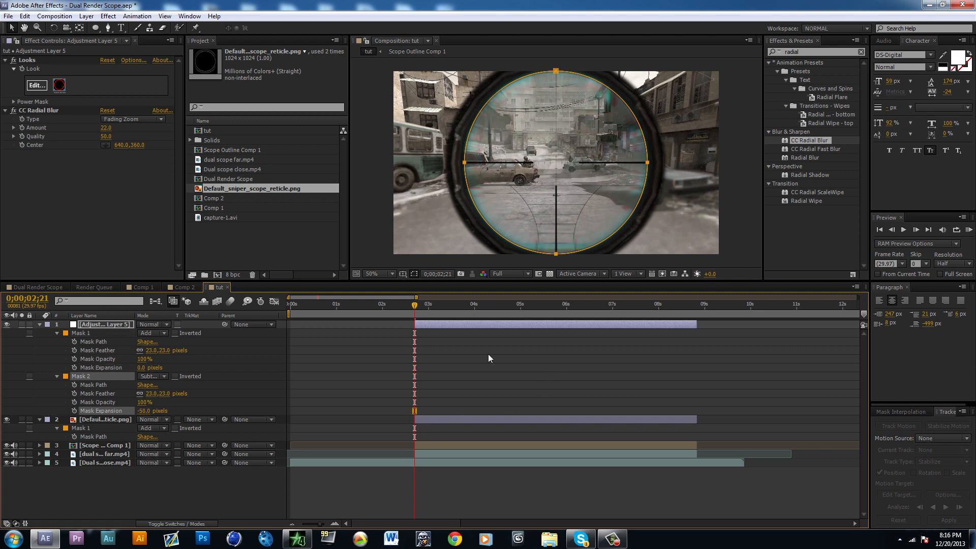
left_click_drag(145, 411, 160, 413)
left_click(601, 386)
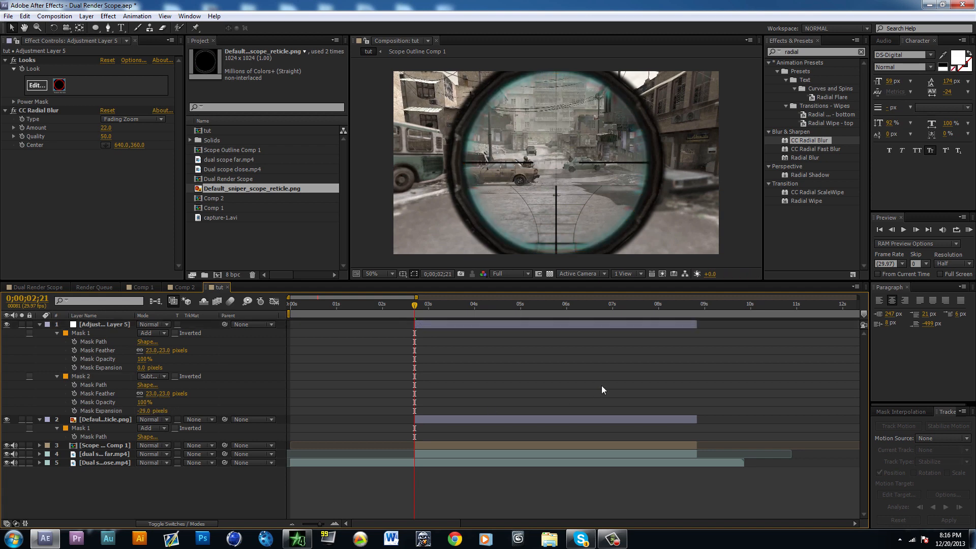
Reopen the adjustment layer's look for editing, fine-tune the Red/Cyan value of its Chromatic Aberration and accept the look
left_click(607, 325)
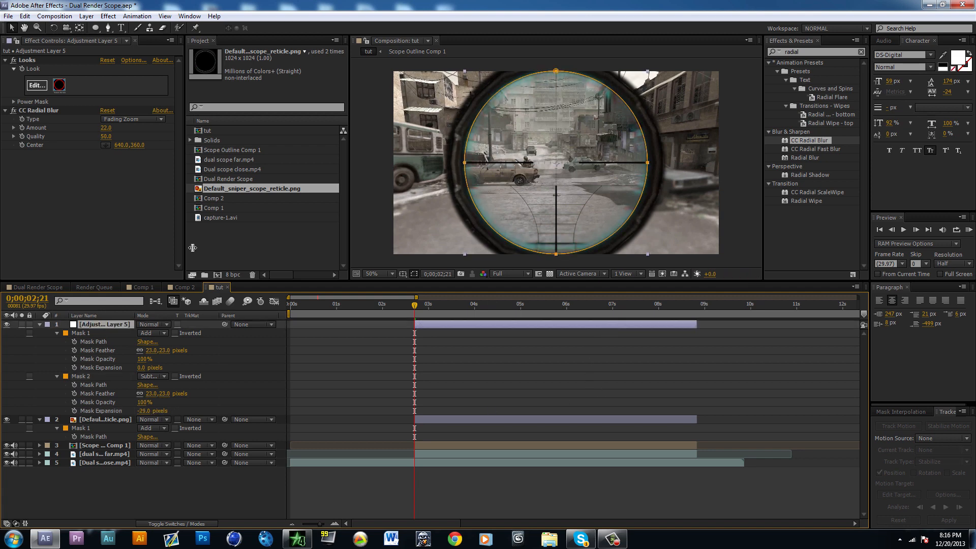
left_click(41, 86)
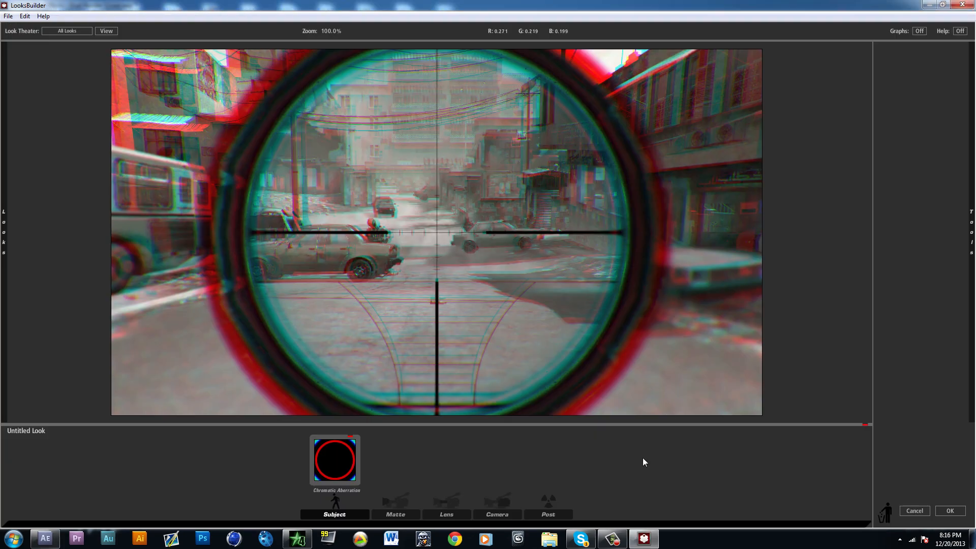
left_click(331, 468)
left_click_drag(943, 424, 930, 424)
left_click(945, 512)
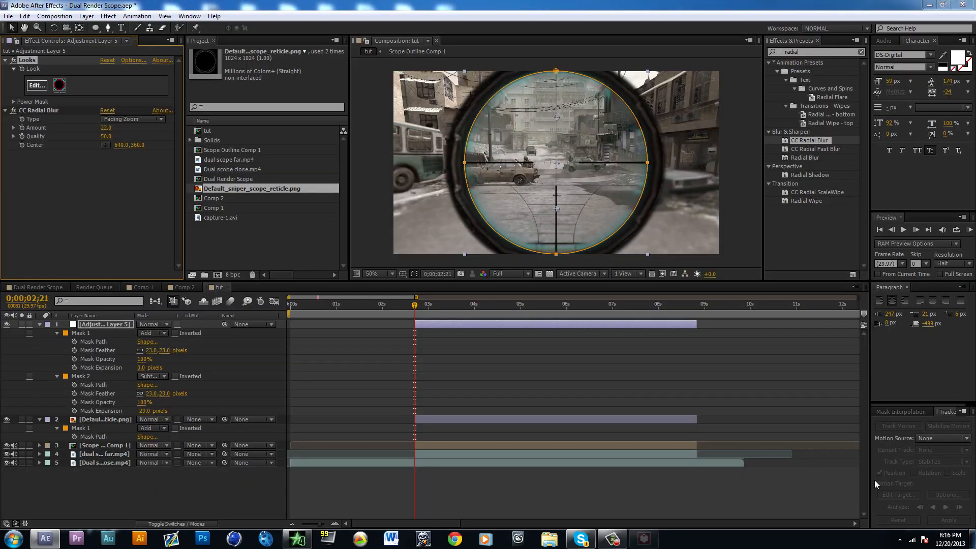
left_click(689, 402)
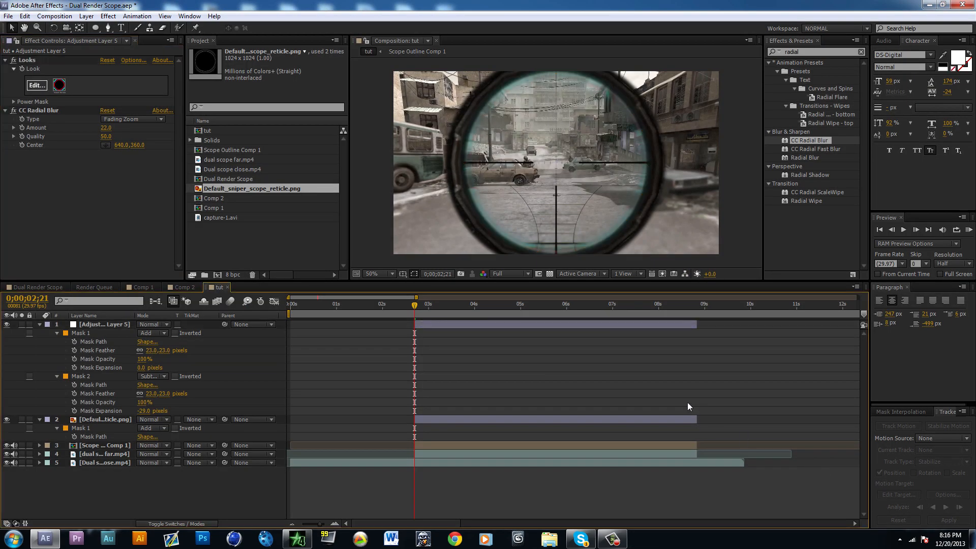
Set the CC Radial Blur Amount on the adjustment layer to 14
left_click(106, 128)
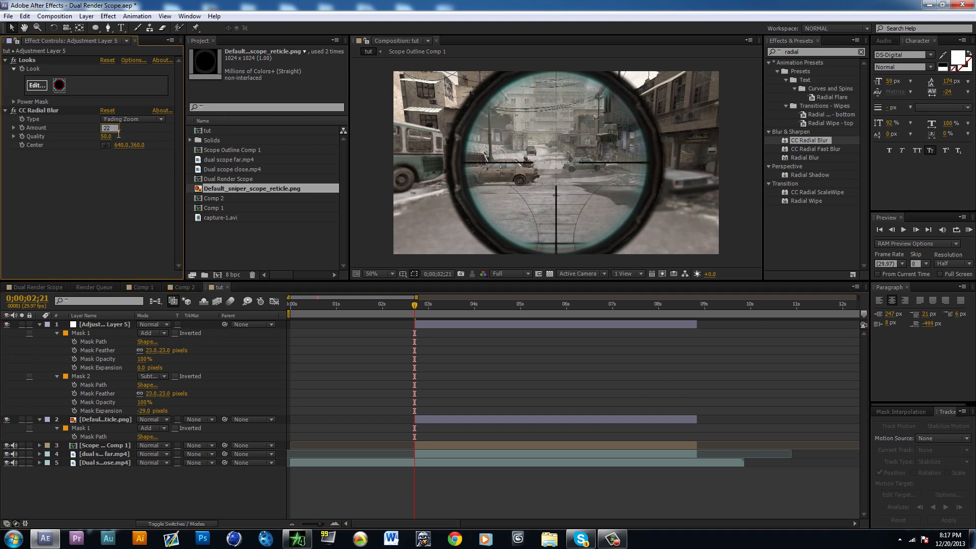
type("8")
key("Return")
left_click(530, 367)
left_click(108, 128)
type("1")
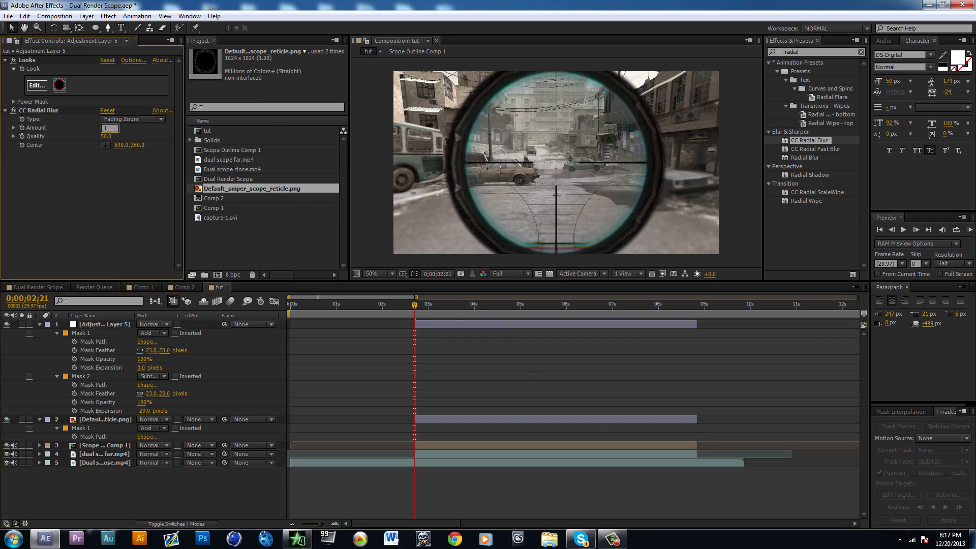
type("4")
key("Return")
Change the CC Radial Blur type to Straight Zoom and raise its Quality to 73.4
left_click(133, 119)
left_click(133, 125)
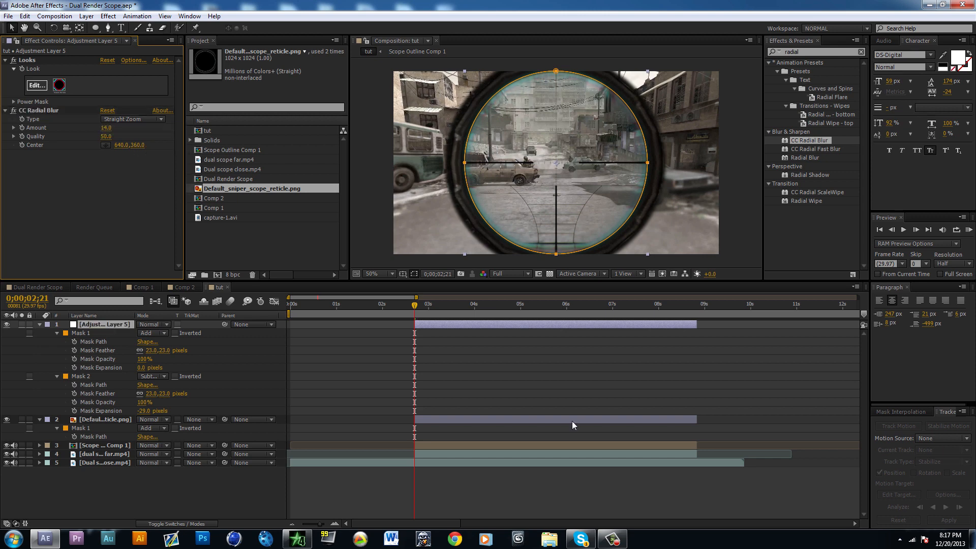
left_click(559, 385)
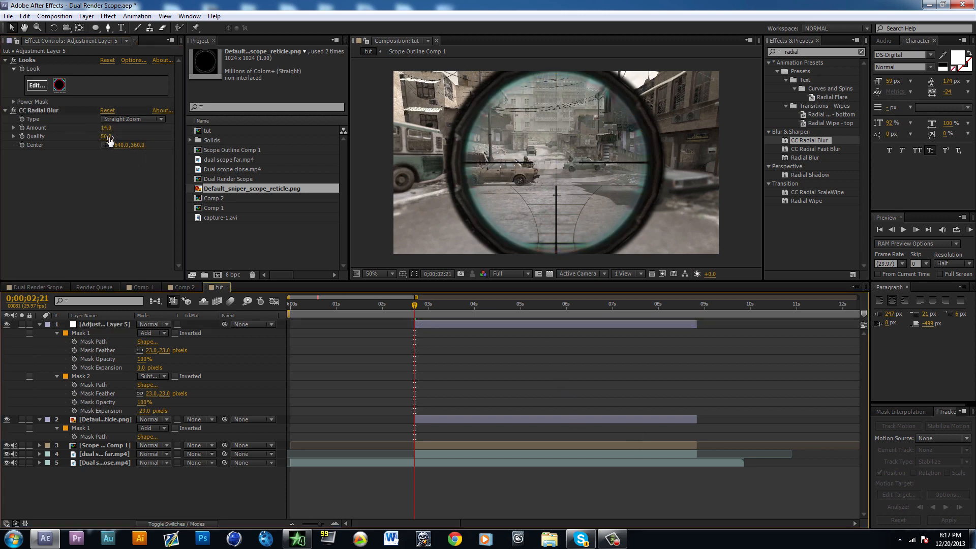
left_click_drag(108, 137, 191, 140)
left_click(470, 382)
Find the Camera Lens Blur effect and apply it to the Dual scope close.mp4 layer
left_click(793, 45)
left_click_drag(817, 52, 646, 41)
type("lens")
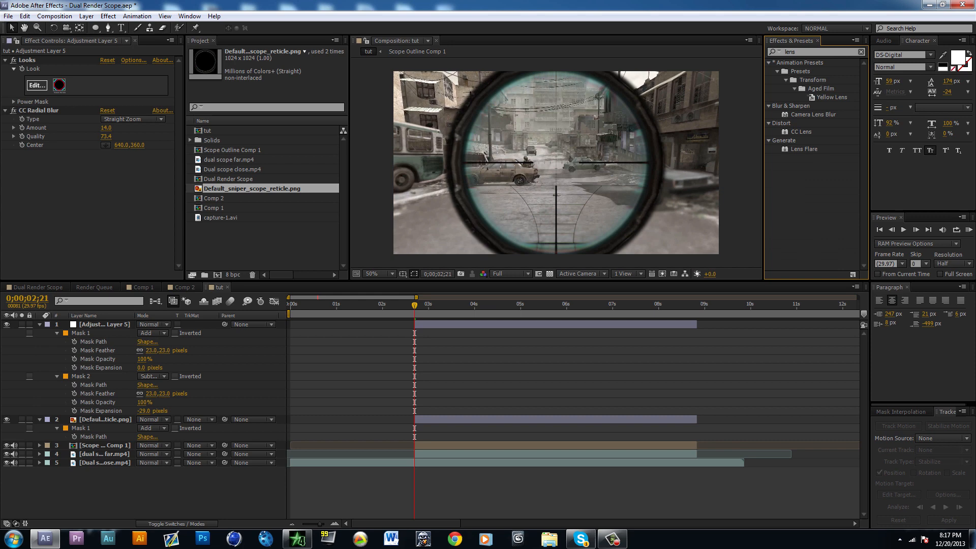
left_click_drag(825, 113, 524, 463)
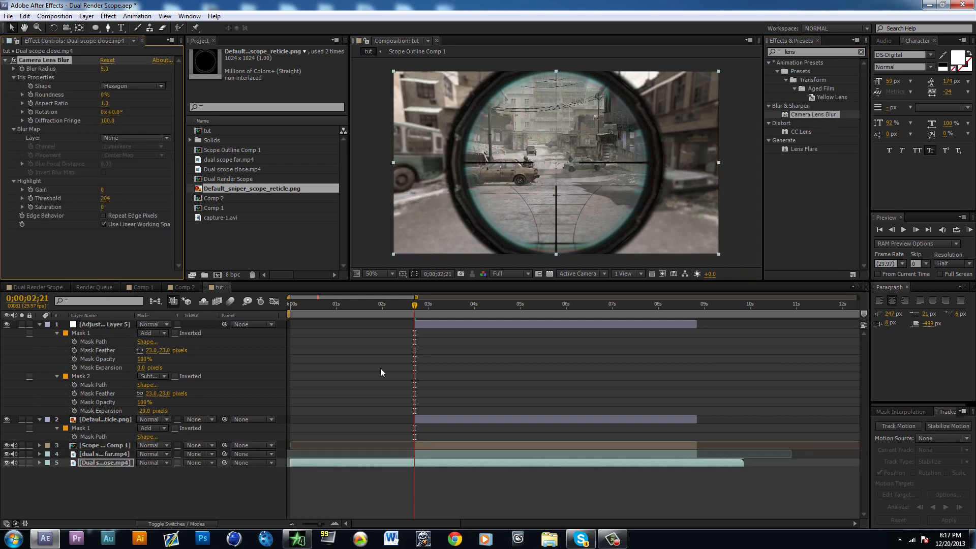
Start keyframing the Camera Lens Blur's Blur Radius at 0;00;02;21 and set it to 0 one frame earlier
scroll(380, 370, "up", 2)
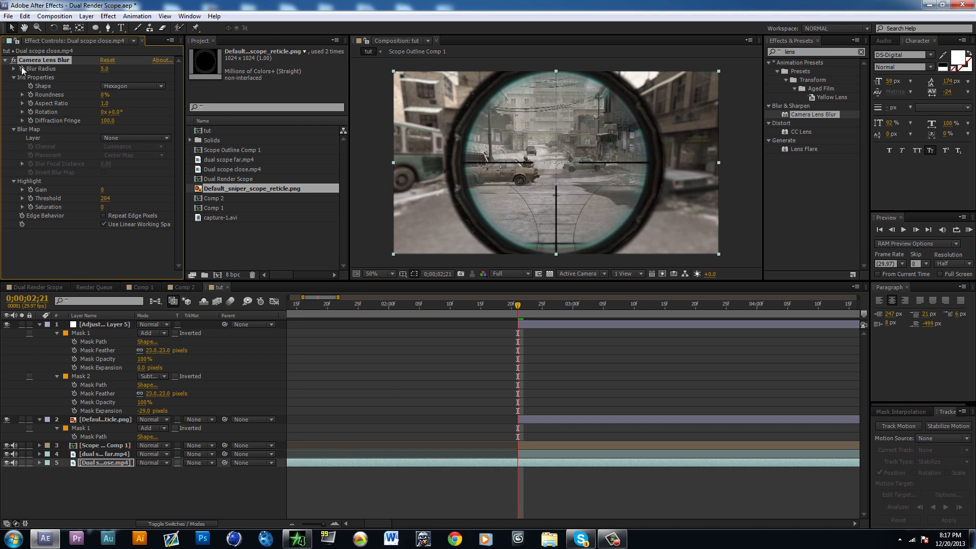
key("Page_Up")
left_click(110, 71)
type("0")
key("Return")
left_click(541, 368)
Keyframe the Blur Radius at 10 on the scope layers' last frame, 0;00;08;24
key("Page_Down")
key("Page_Down")
key("Page_Down")
key("Page_Down")
key("Page_Down")
key("Page_Down")
key("Page_Down")
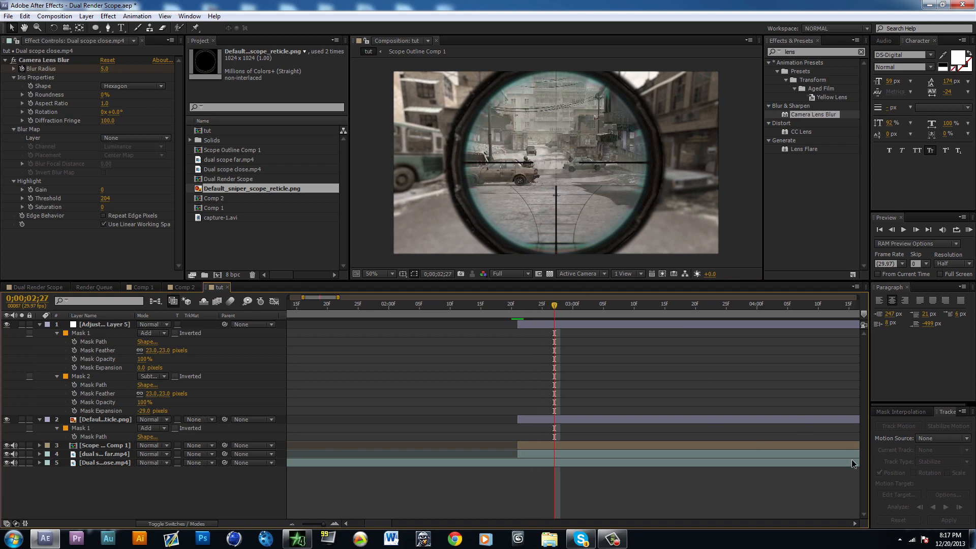
left_click(857, 524)
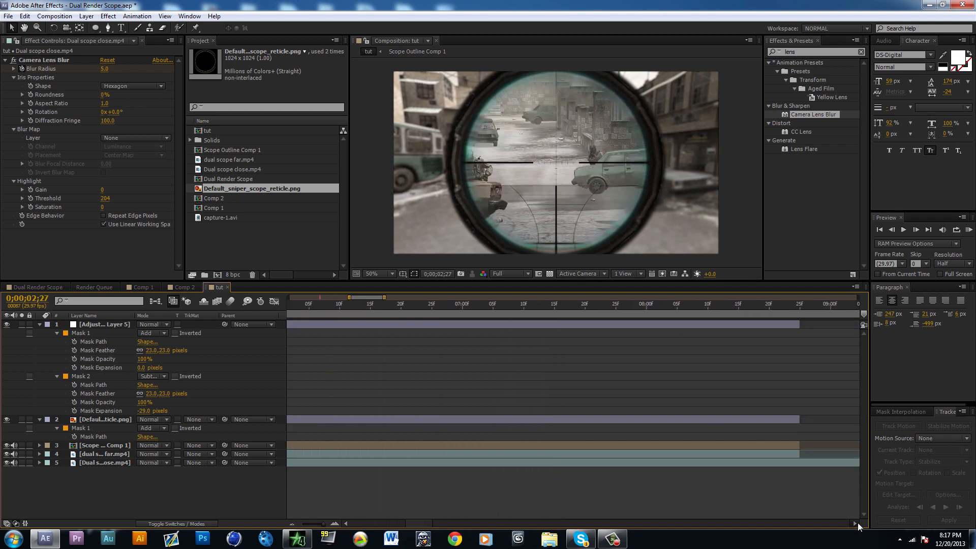
left_click(632, 304)
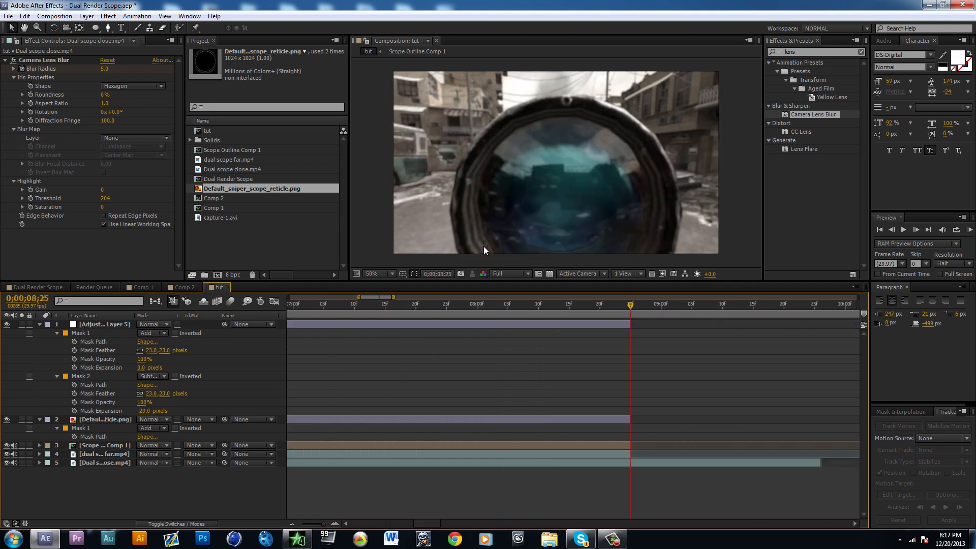
key("Page_Up")
left_click(104, 69)
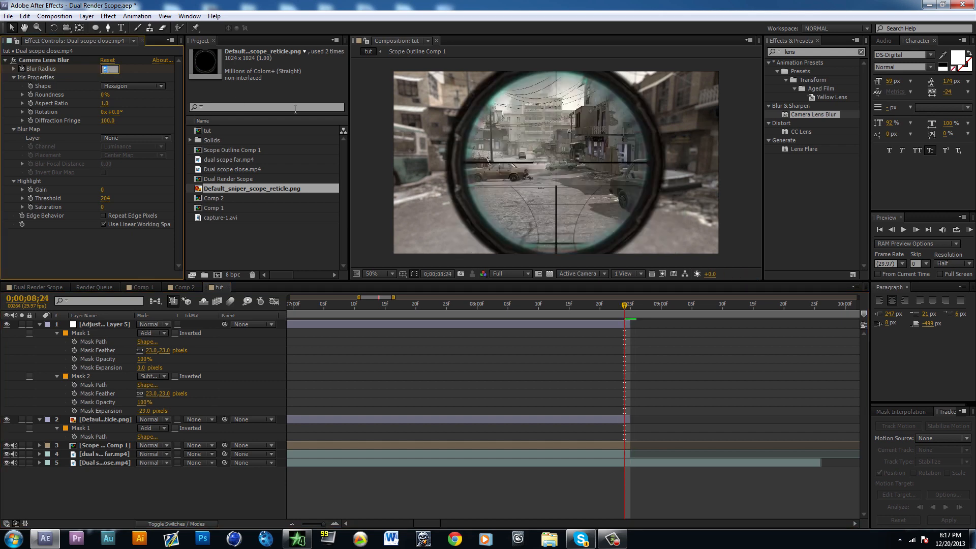
key("Return")
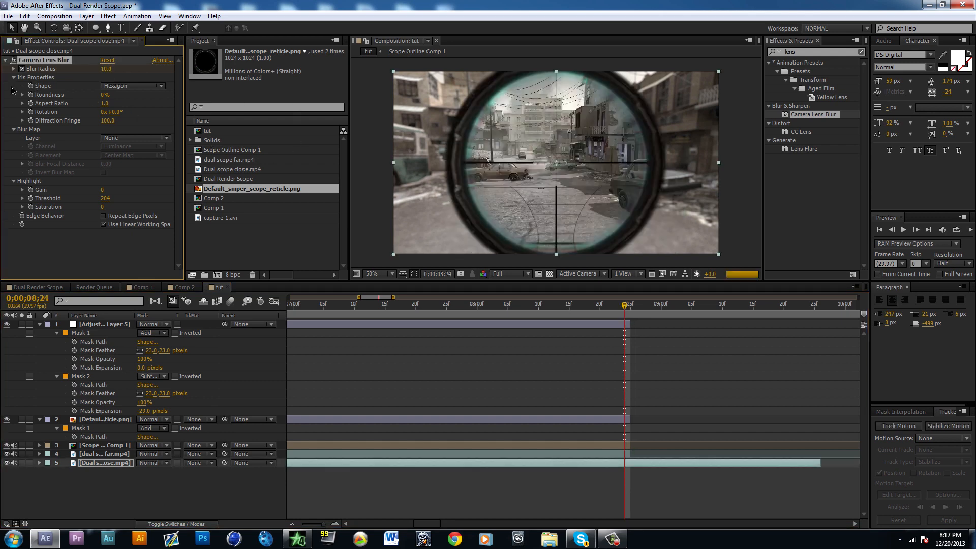
Set the Blur Radius to 0 one frame after the scope layers end, at 0;00;08;25
key("Page_Down")
left_click(106, 70)
type("0")
key("Return")
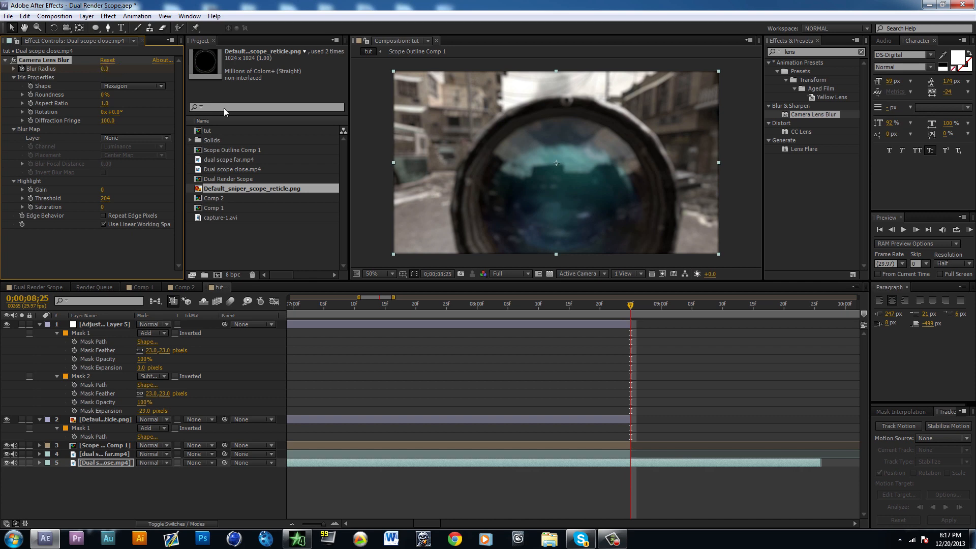
Reveal the Dual scope close.mp4 layer's keyframes and set its Blur Radius keyframe at 0;00;02;21 to 10
key("u")
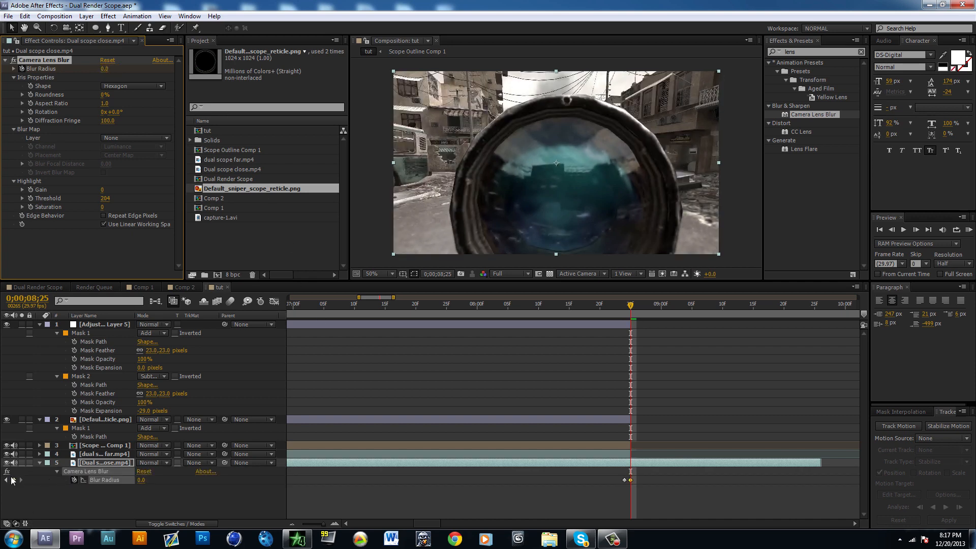
key("Page_Up")
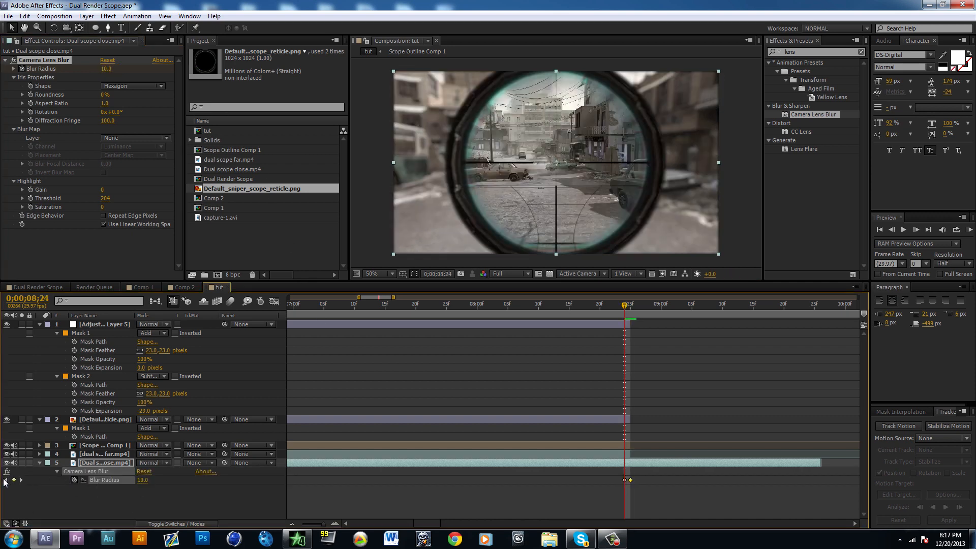
left_click(5, 480)
left_click(142, 481)
type("10")
key("Return")
left_click(447, 504)
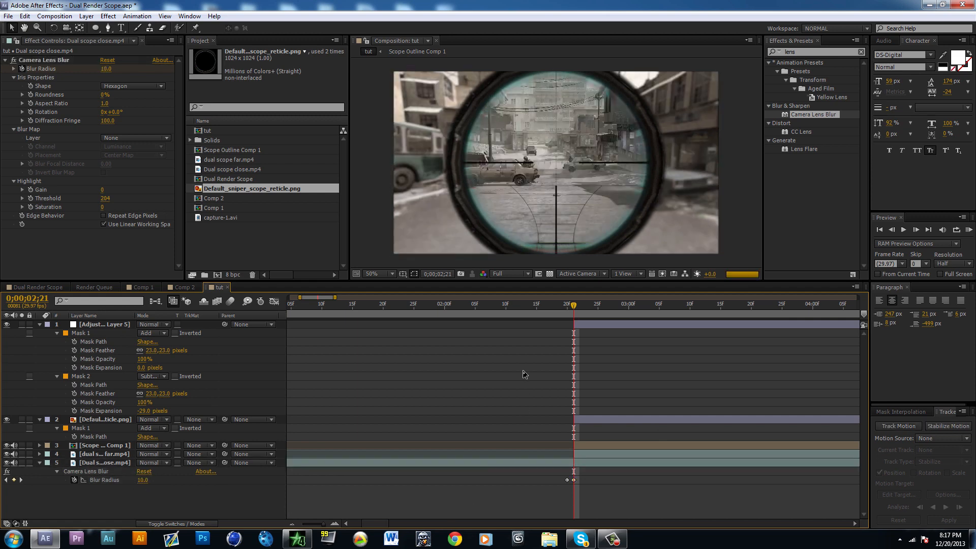
RAM preview the tut composition and check the scope effect and background blur at several points in time
key("minus")
key("minus")
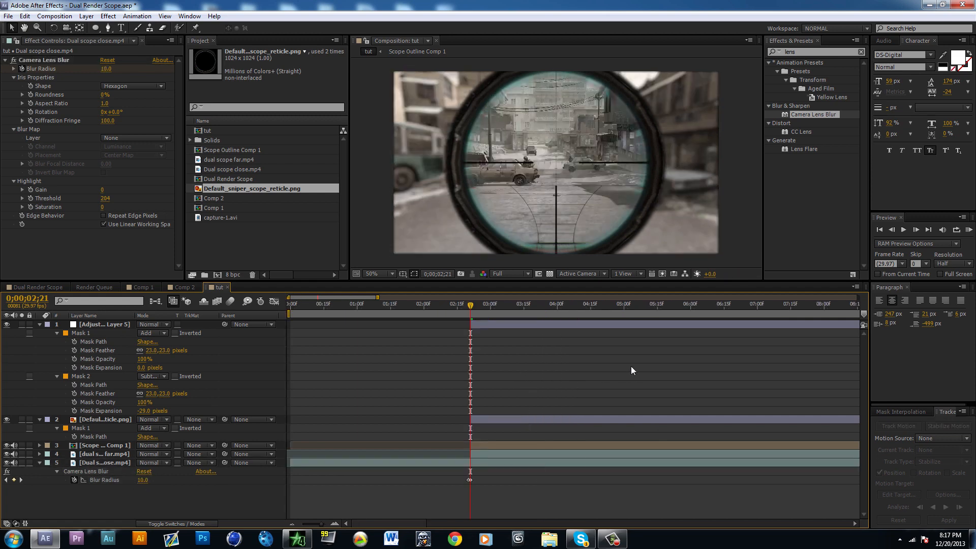
key("minus")
left_click_drag(709, 311, 601, 317)
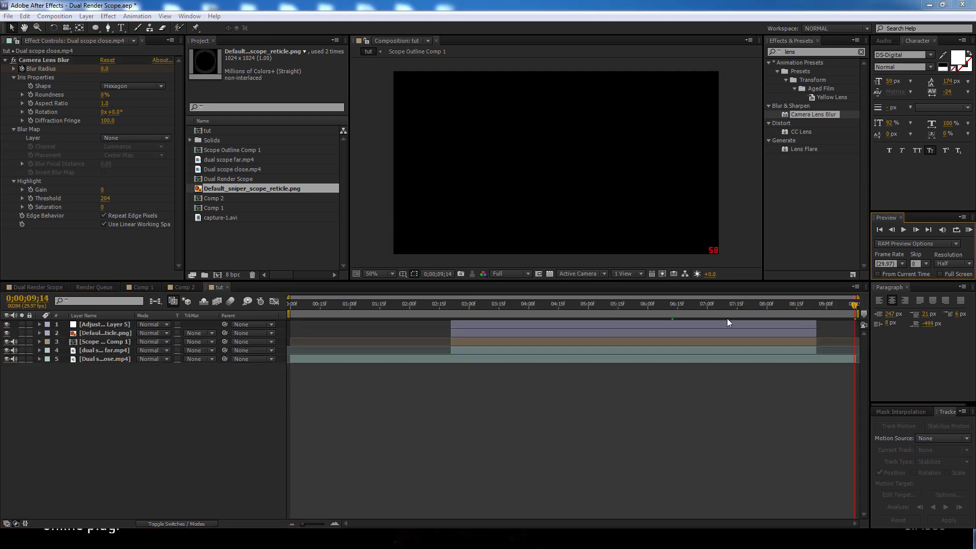
left_click(827, 304)
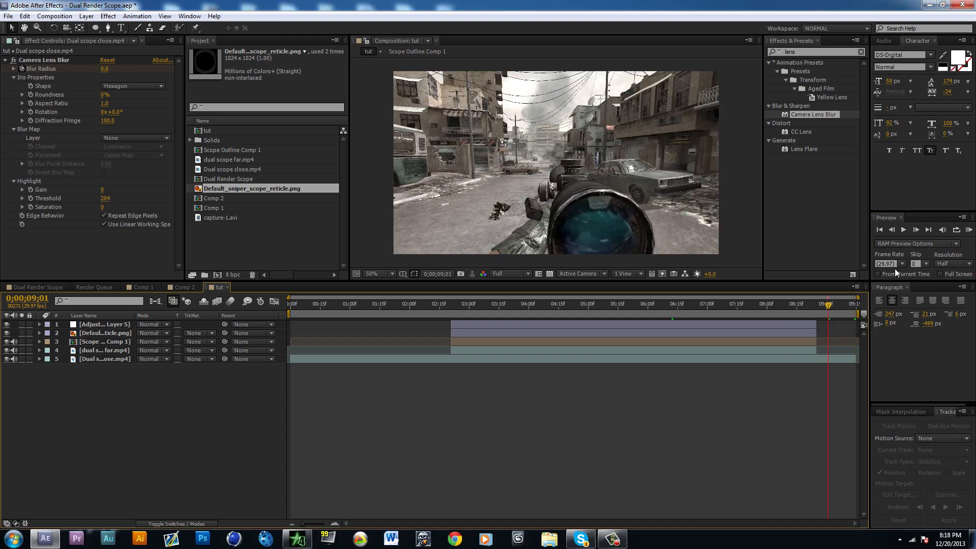
left_click(968, 230)
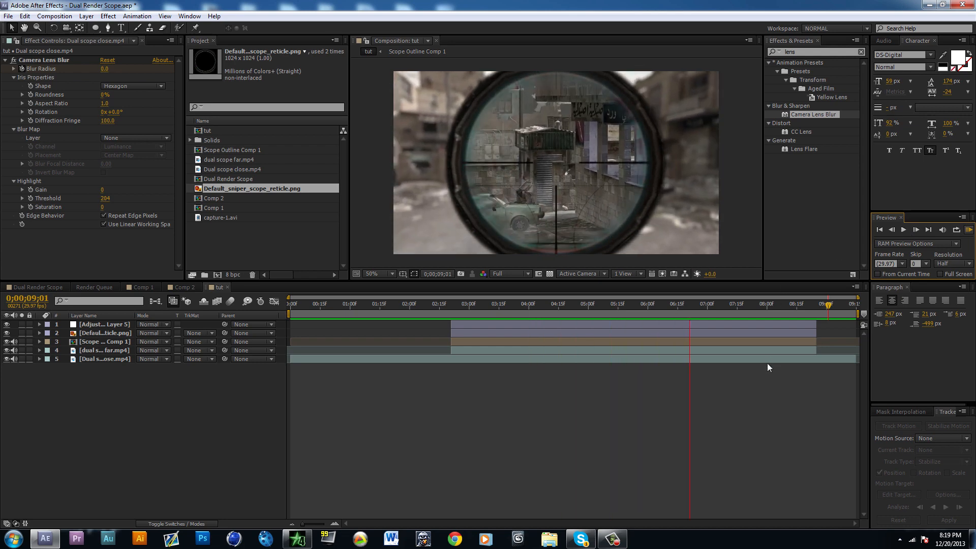
key("space")
left_click(730, 303)
left_click(606, 303)
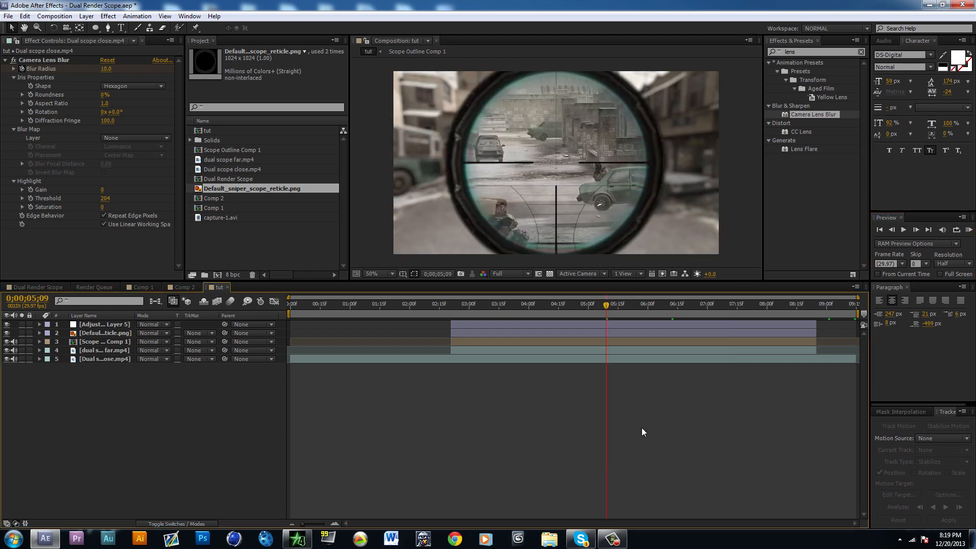
Create a new composition, Comp 3, and add the tut composition to it as a layer
key("ctrl+n")
left_click(526, 366)
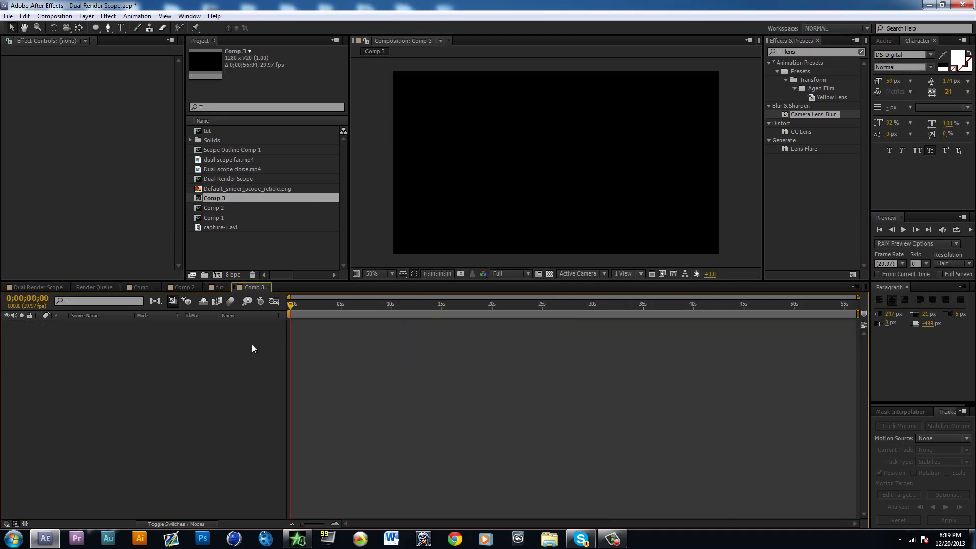
left_click(225, 254)
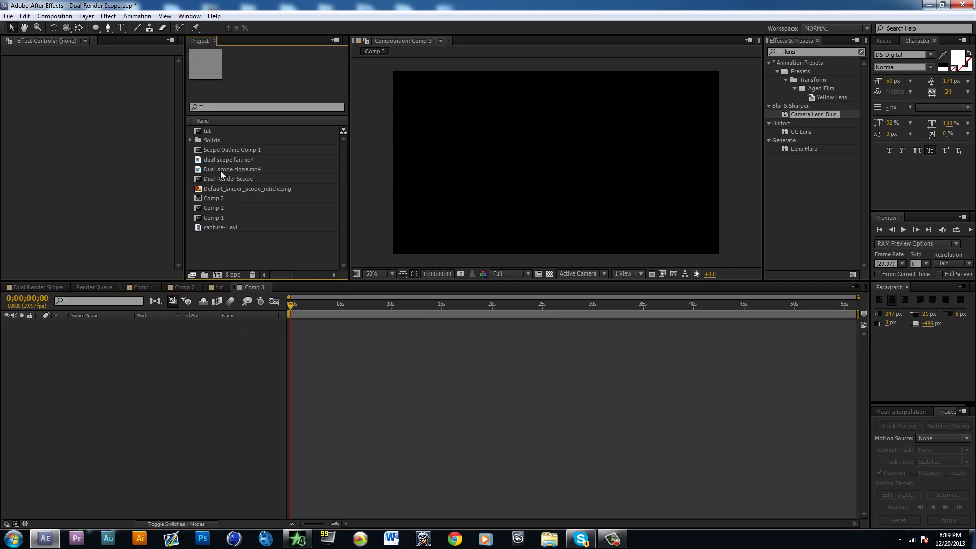
left_click_drag(211, 134, 301, 326)
Enable time remapping on the tut layer with the current time at 0;00;02;25
left_click(319, 312)
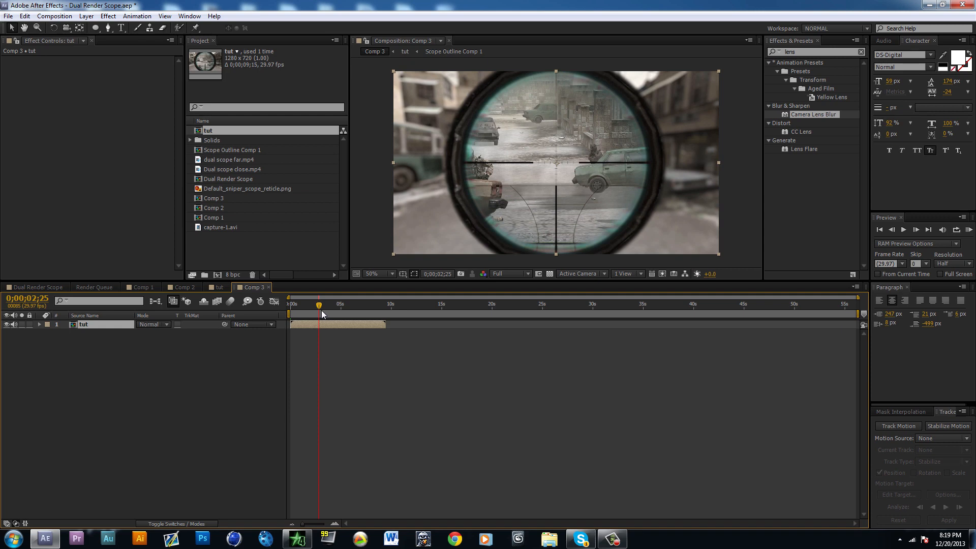
key("ctrl+alt+t")
Try a Time Remap value of 0;00;03;04 on the tut layer at 0;00;02;25 and undo it
mouse_move(151, 333)
left_mouse_down()
mouse_move(183, 333)
mouse_move(152, 333)
left_mouse_up()
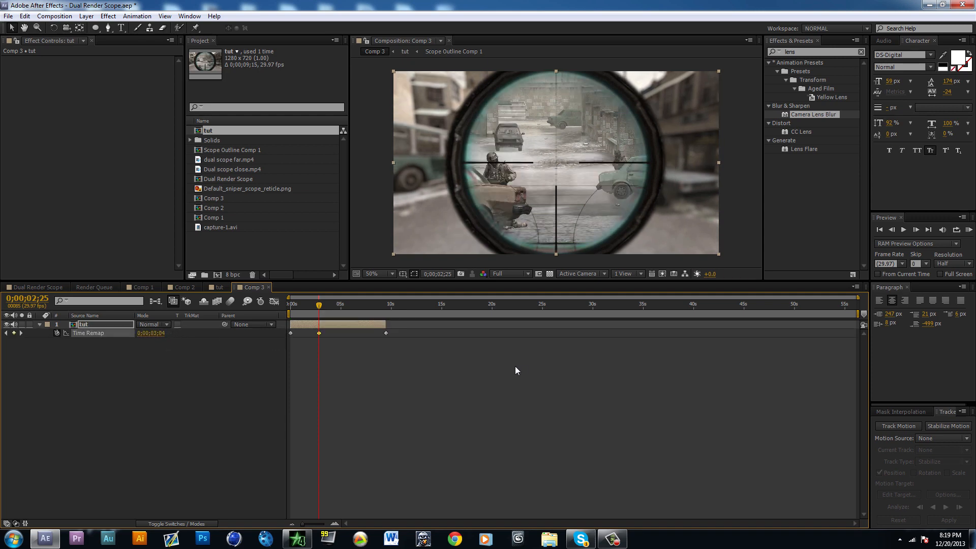
left_click(508, 373)
key("ctrl+z")
key("ctrl+z")
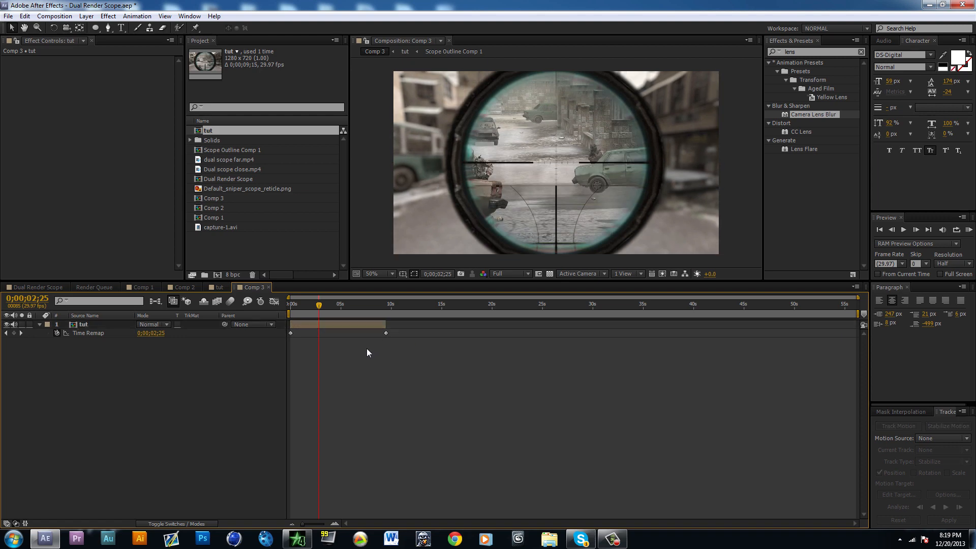